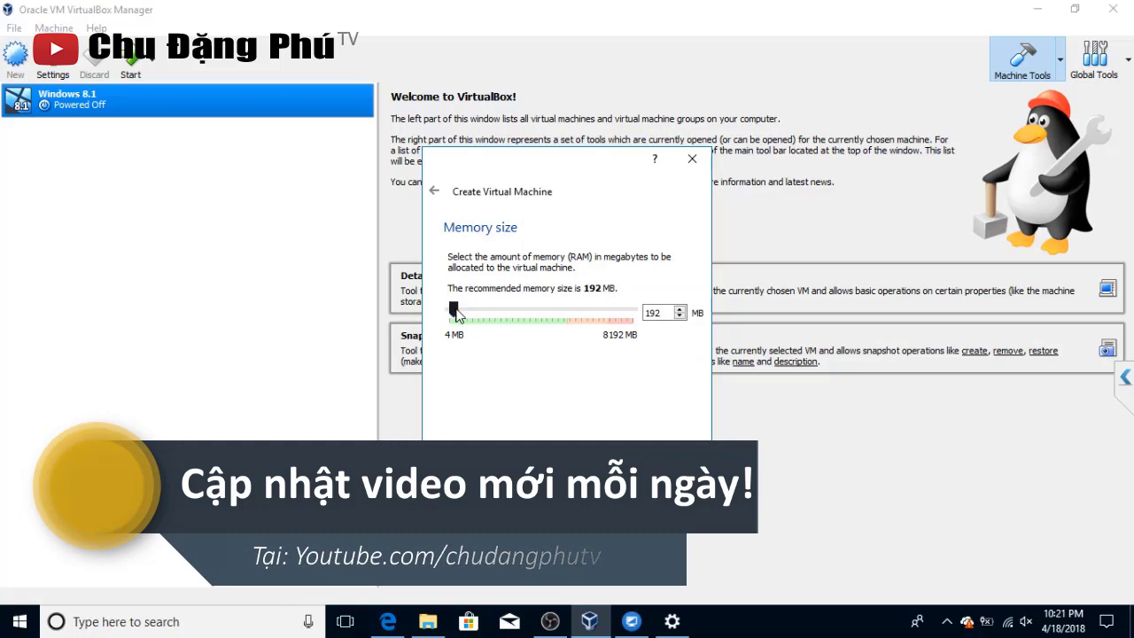
Give the new virtual machine 1024 MB of memory and choose to create a virtual hard disk now
left_click_drag(453, 309, 476, 315)
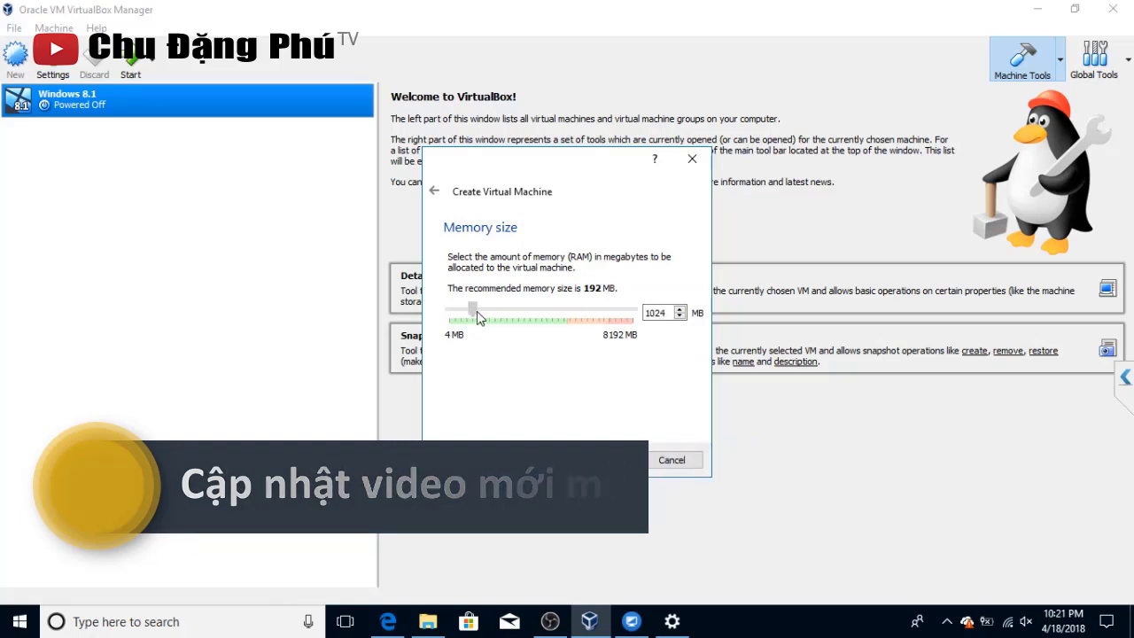
left_click(606, 460)
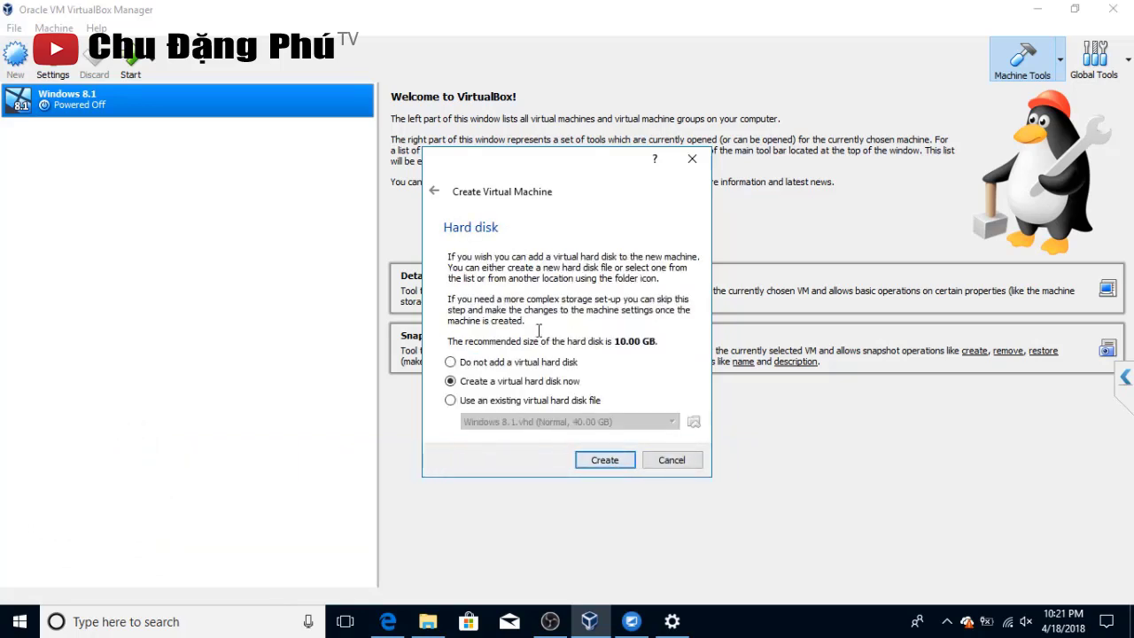
left_click(603, 457)
Choose VHD (Virtual Hard Disk) as the hard disk file type with dynamically allocated storage
left_click(443, 303)
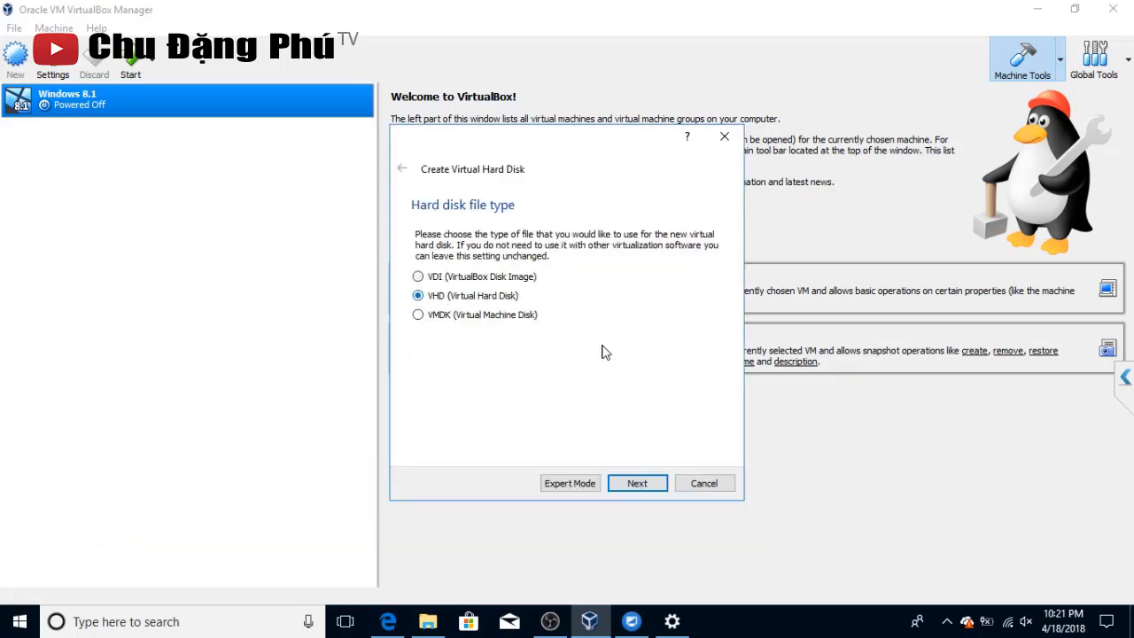
left_click(646, 482)
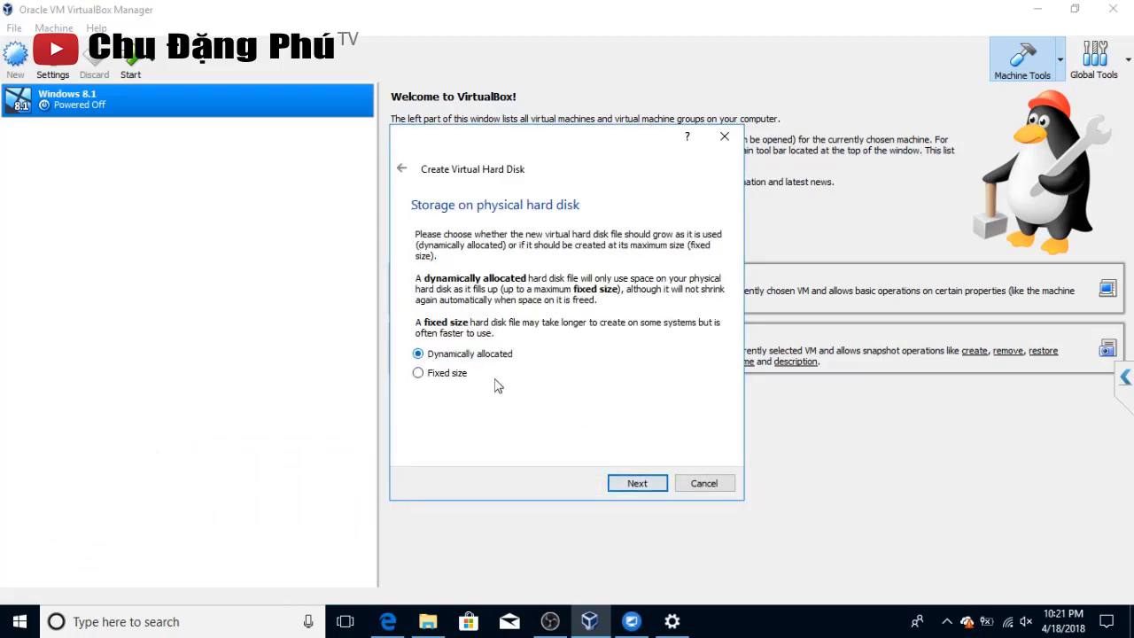
left_click(637, 483)
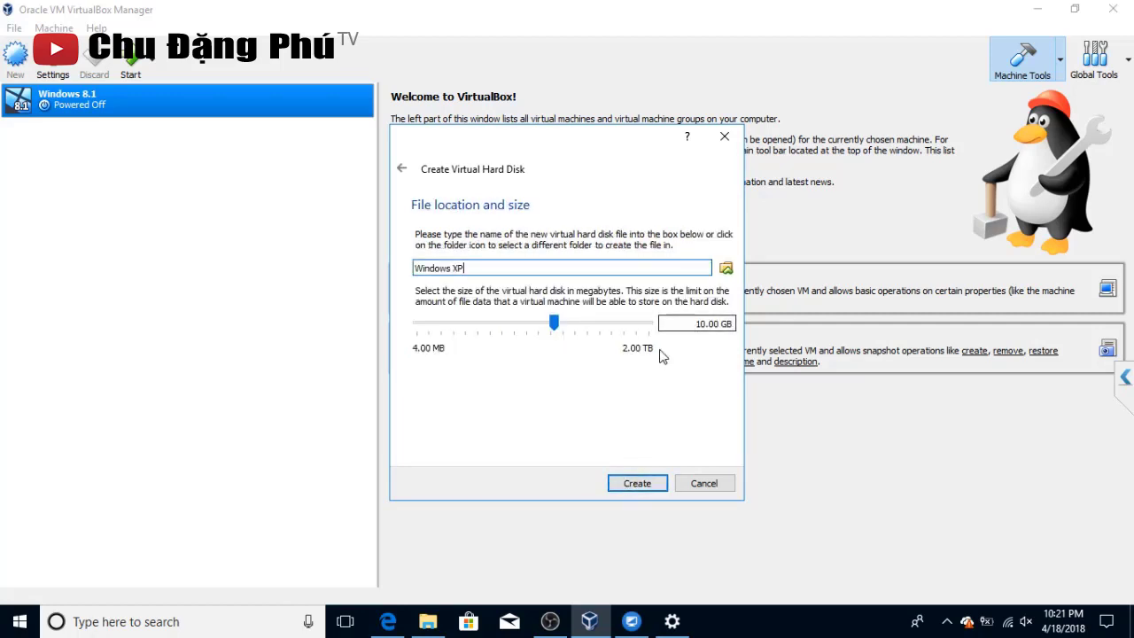
Set the disk file location to Windows XP in the May ao folder on Data (D:) and create the 10.00 GB disk
left_click(726, 267)
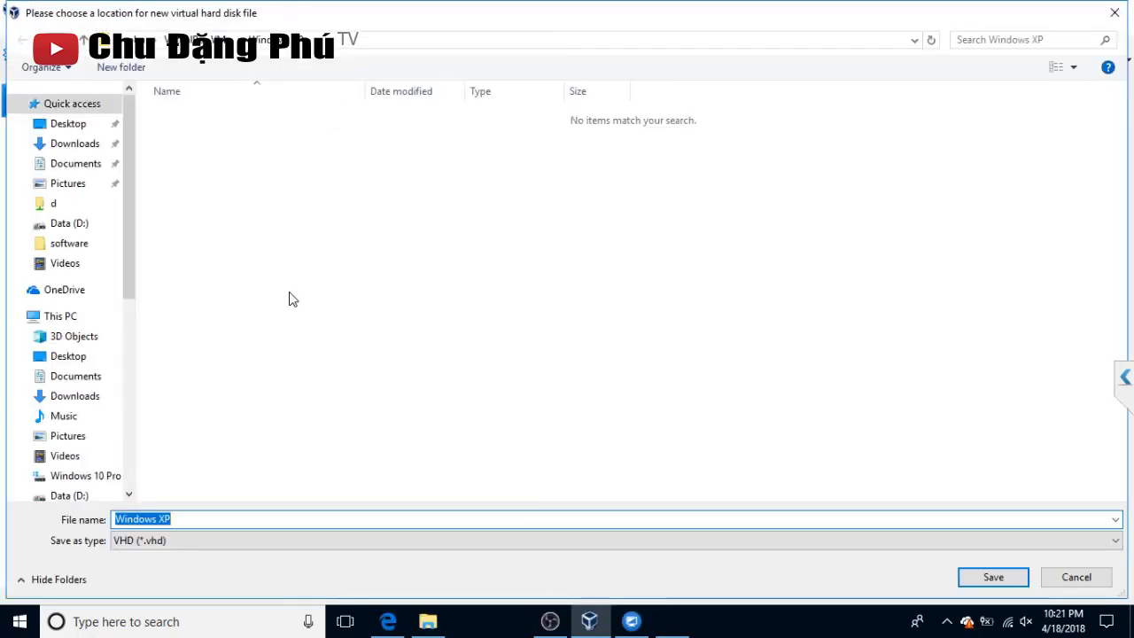
left_click(71, 223)
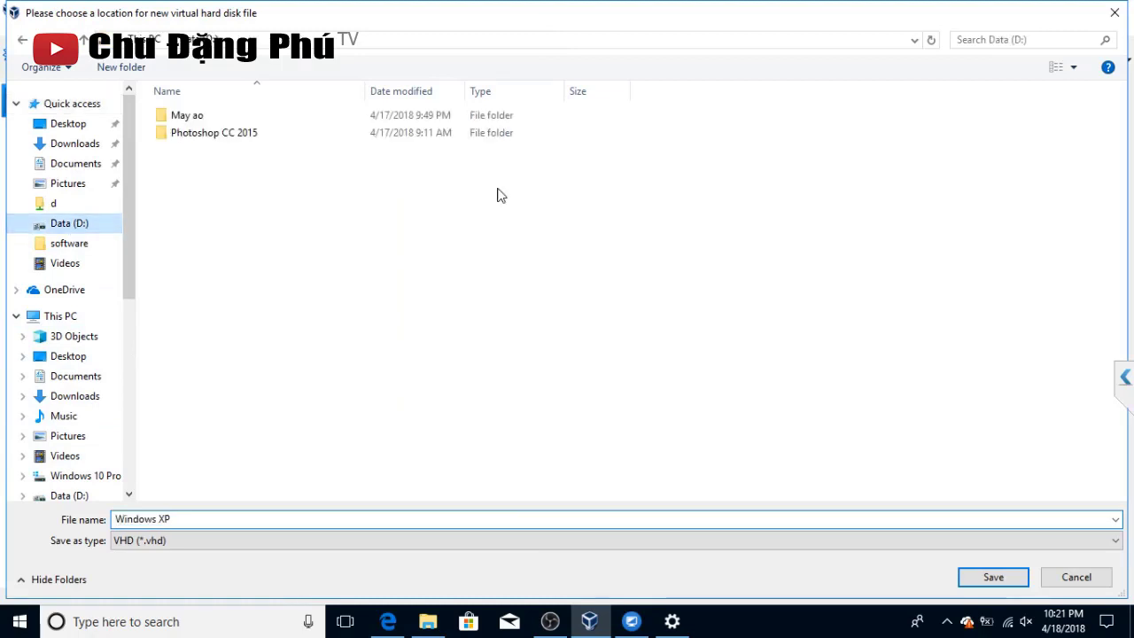
double_click(221, 114)
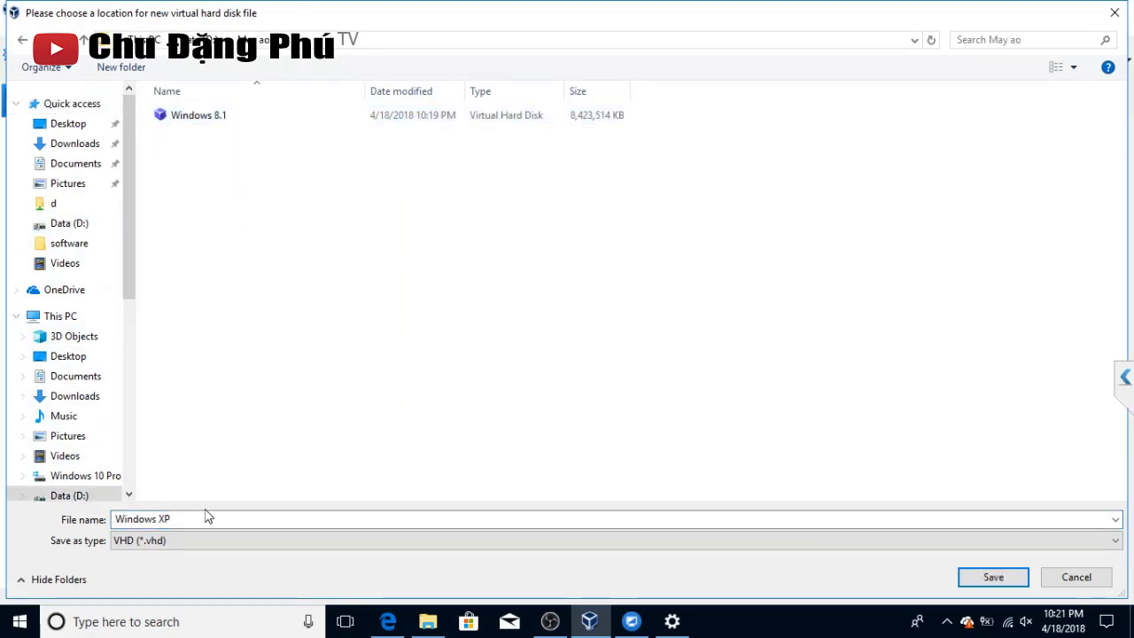
left_click(990, 576)
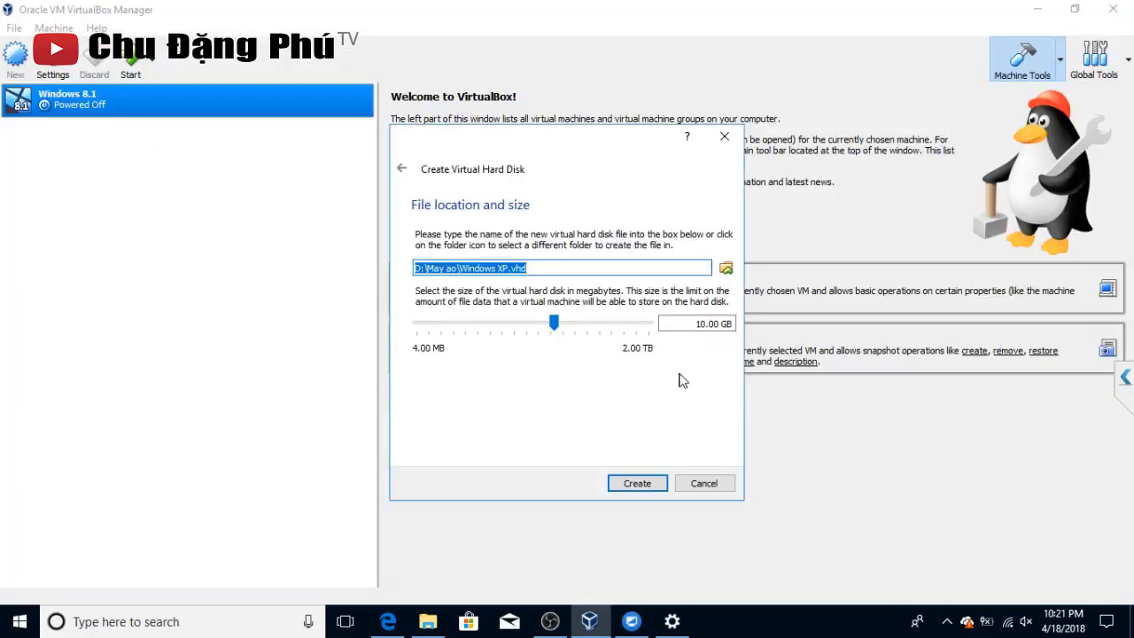
left_click(637, 483)
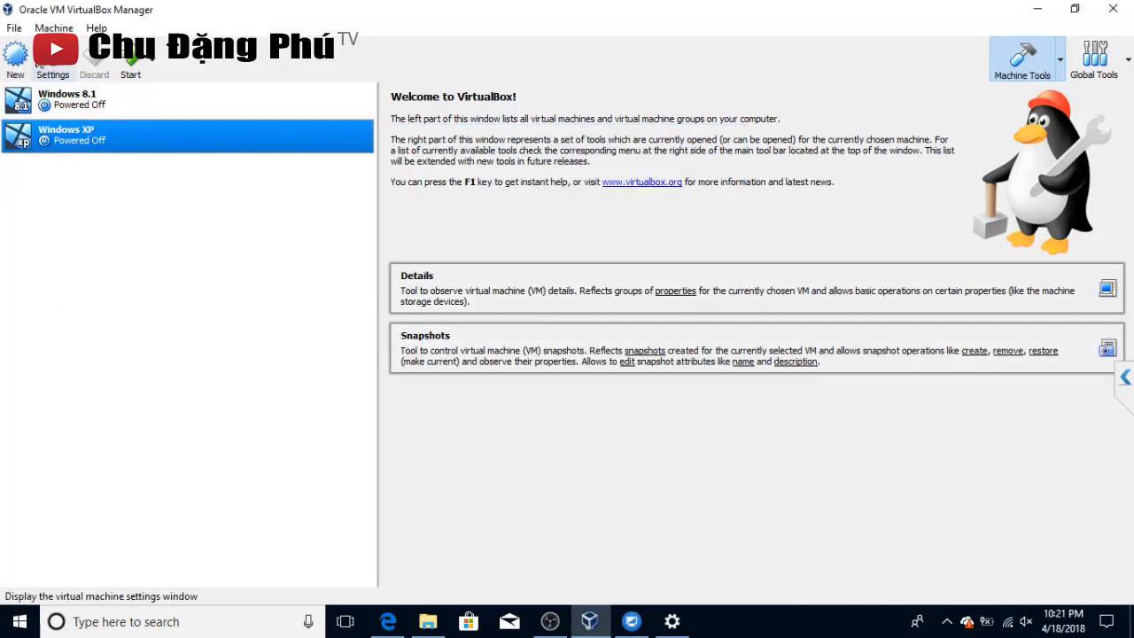
Open the Windows XP machine's settings and review its processor, motherboard and display options
left_click(52, 62)
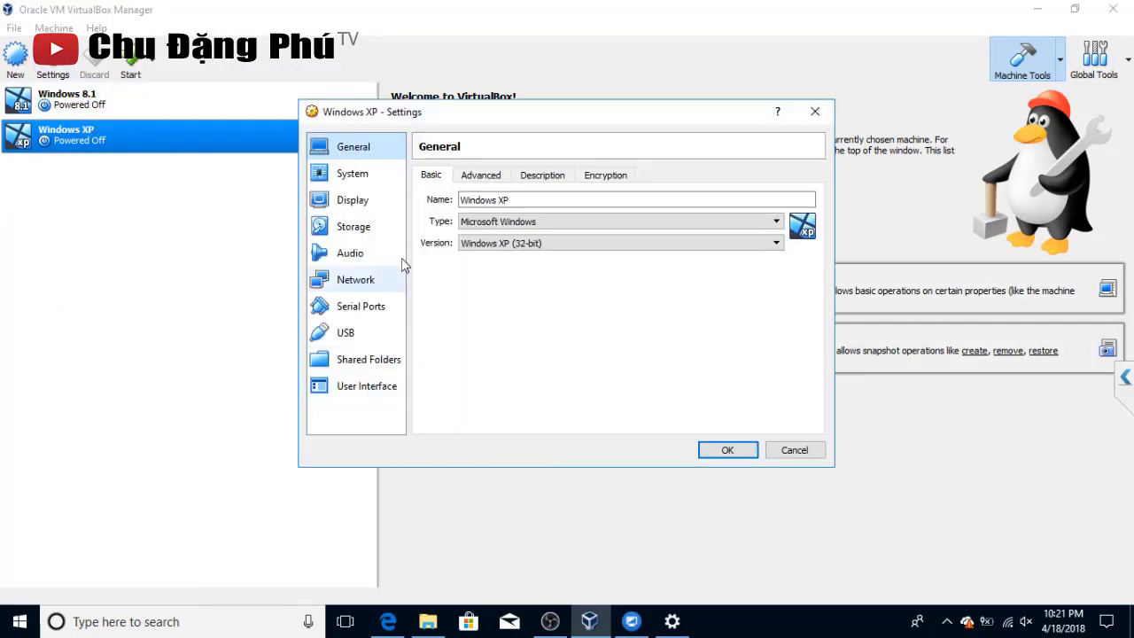
left_click(354, 177)
left_click(513, 177)
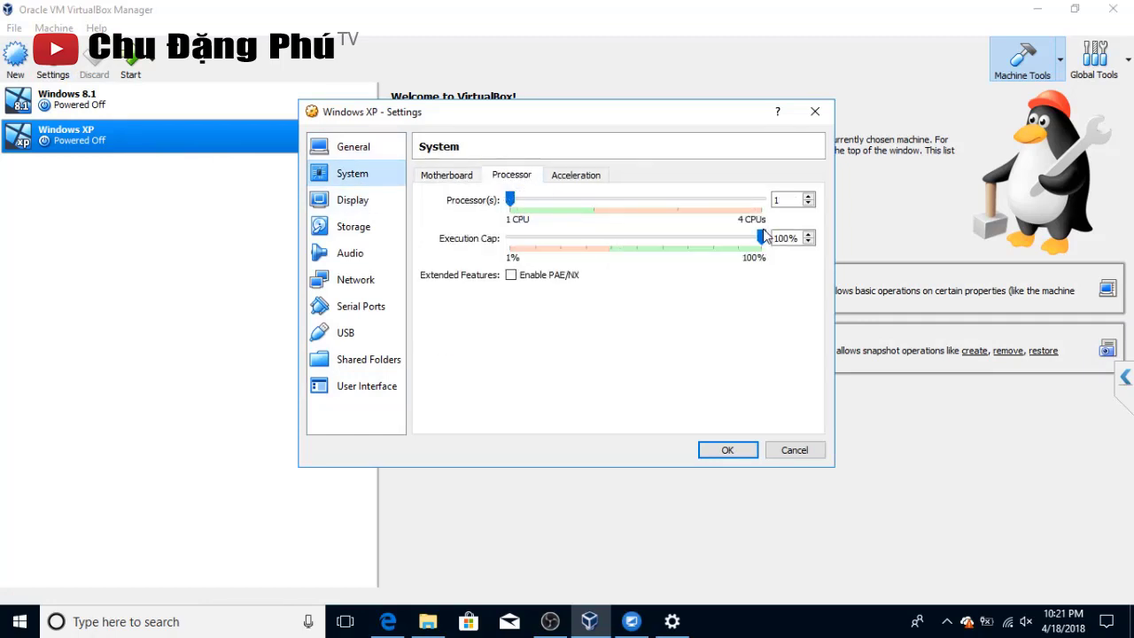
left_click(459, 177)
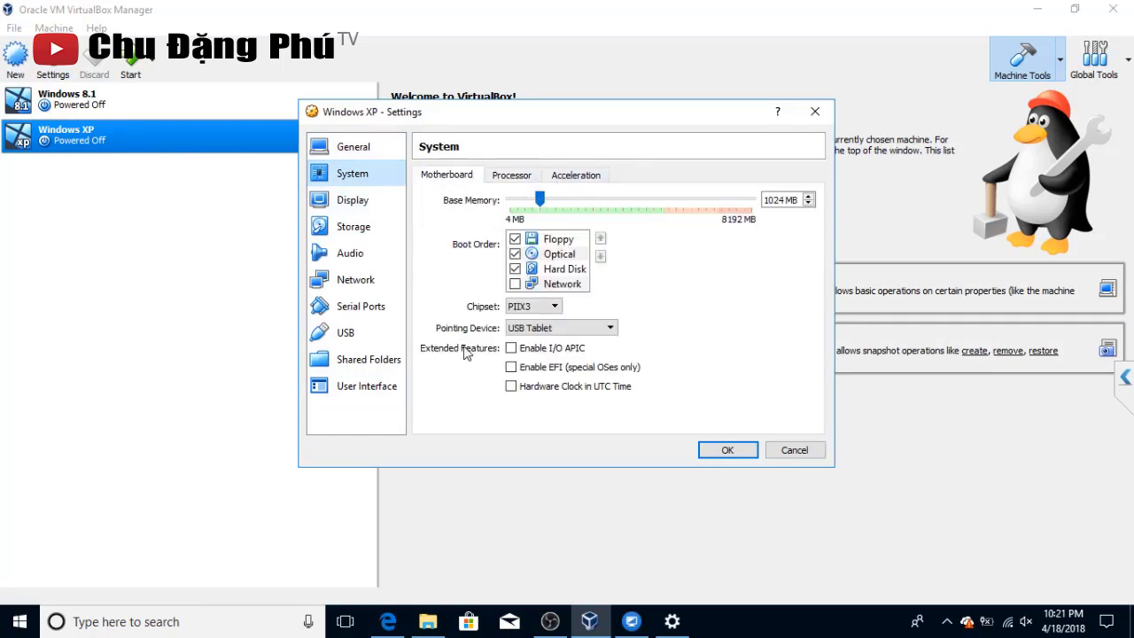
left_click(354, 200)
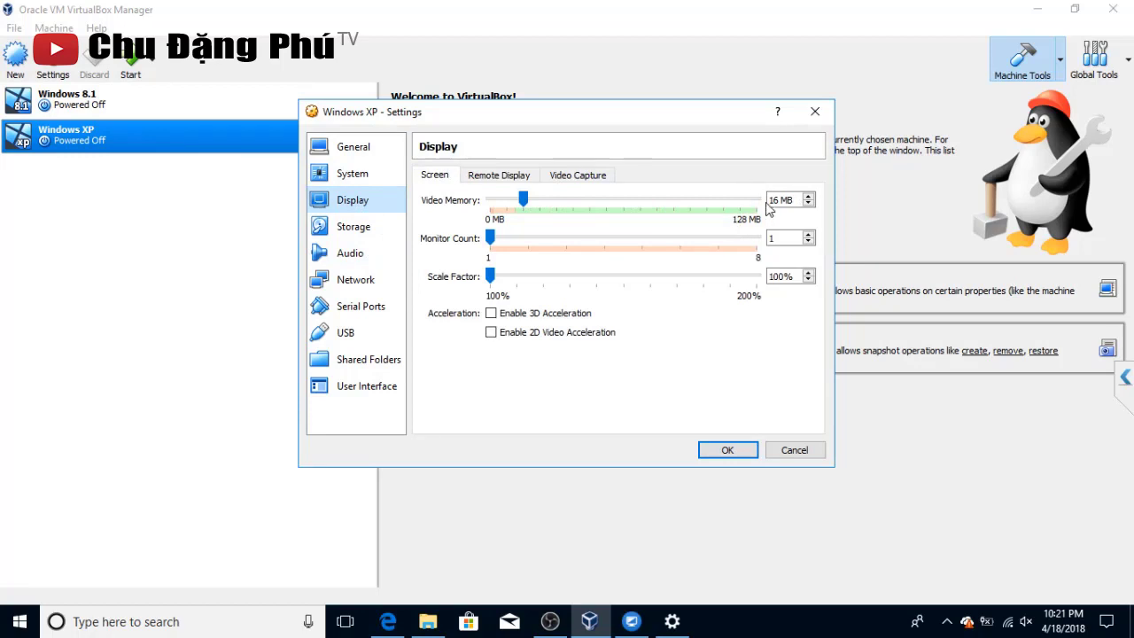
Load the Software 1 disk image from the software folder into the machine's empty optical drive and save the settings
left_click(353, 230)
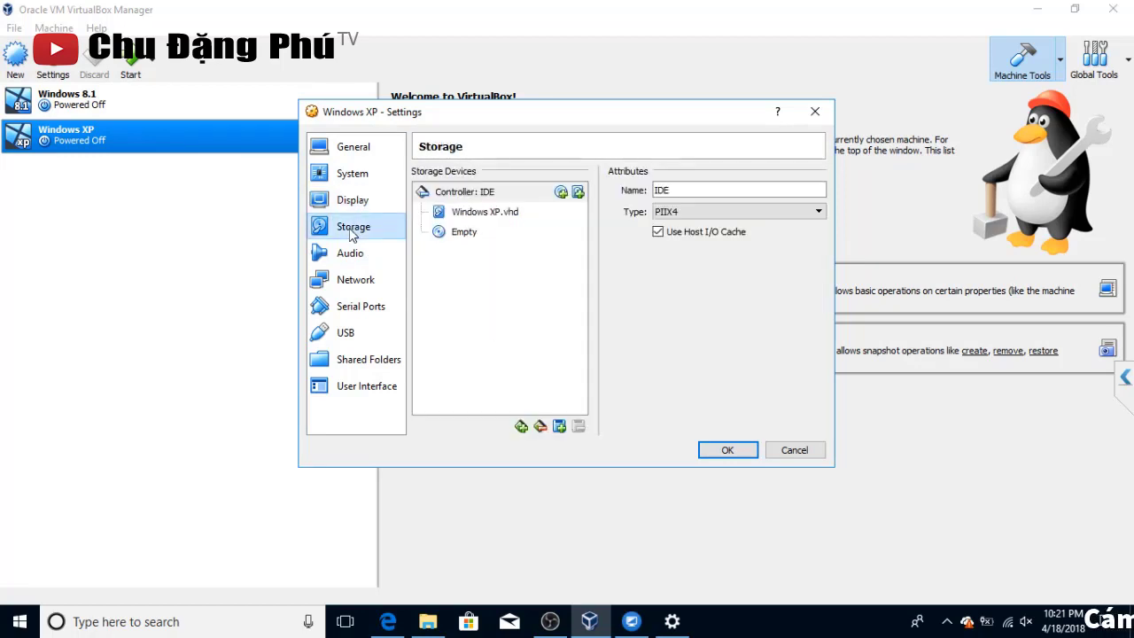
left_click(479, 238)
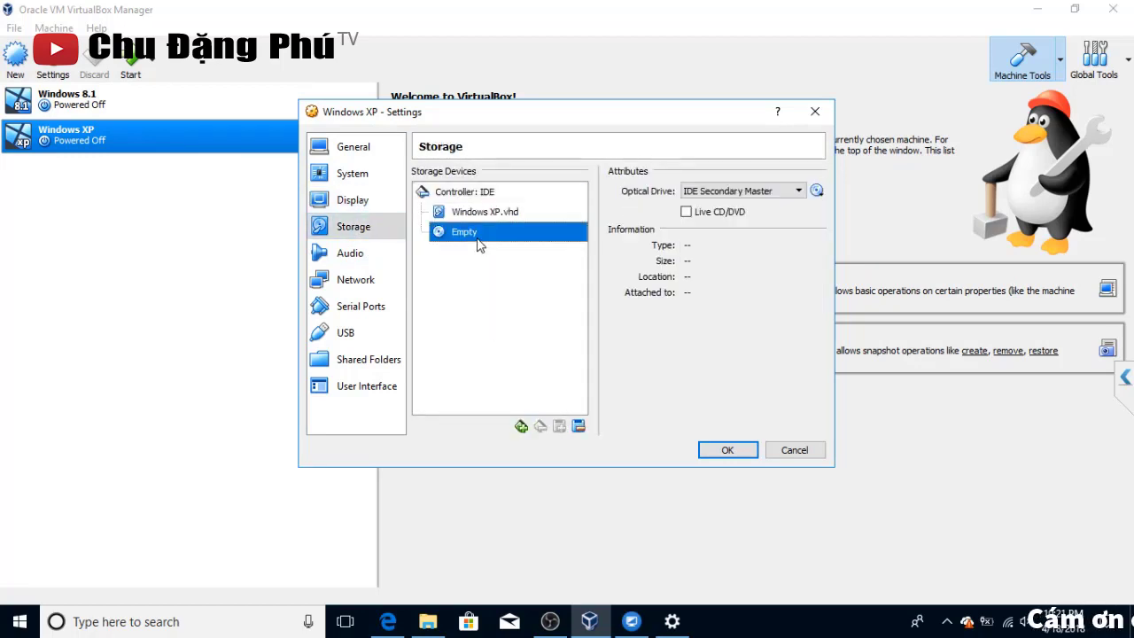
left_click(819, 191)
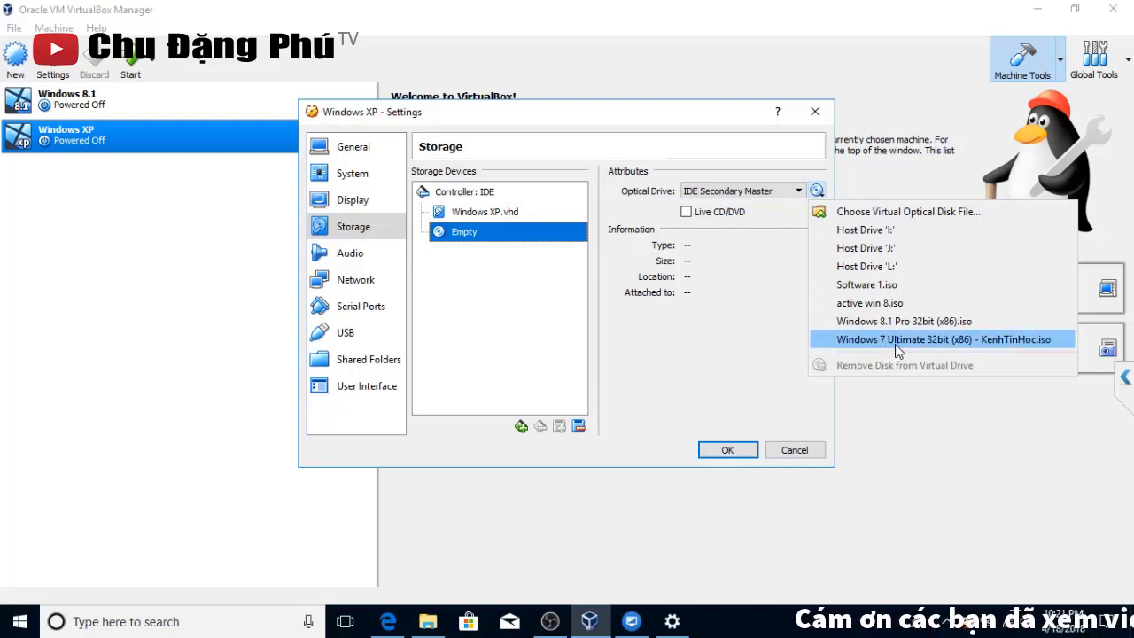
left_click(890, 213)
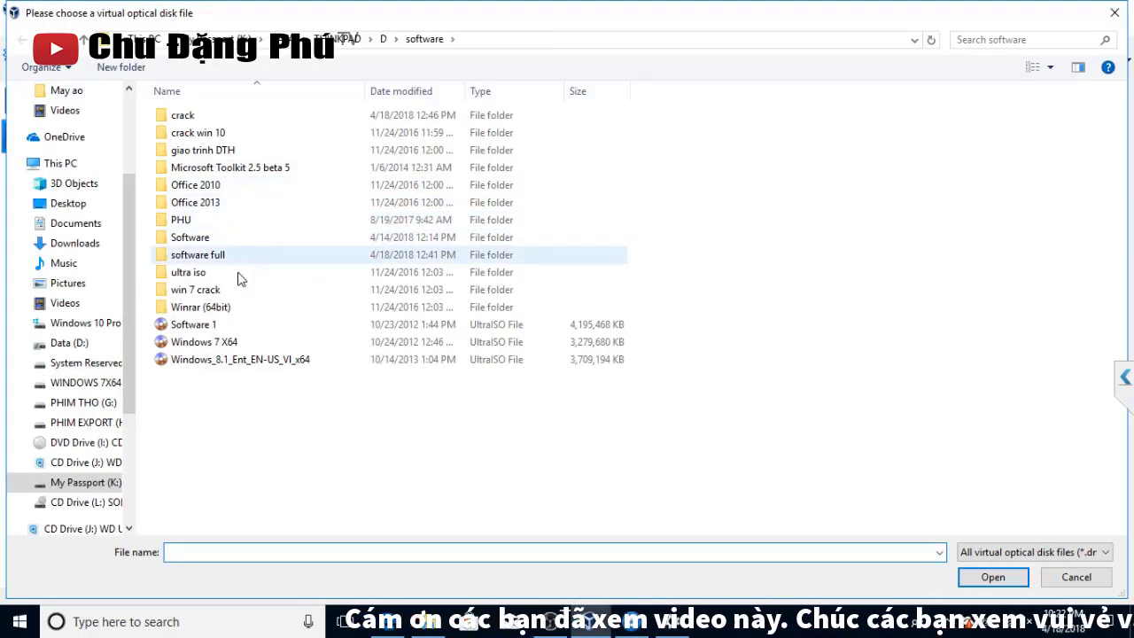
left_click(222, 324)
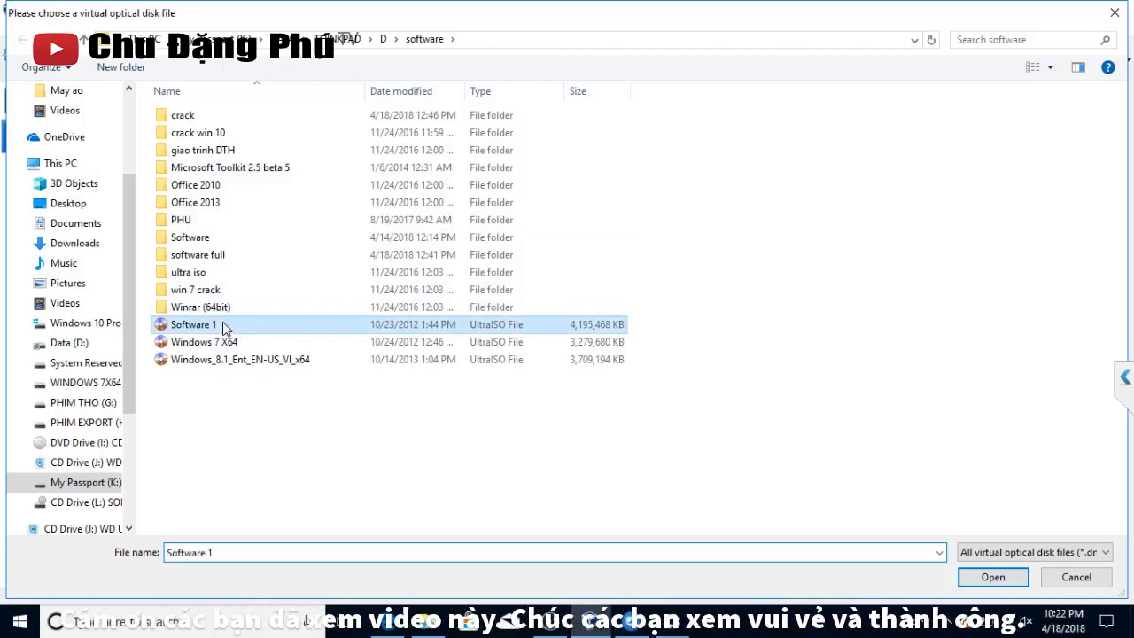
double_click(222, 325)
left_click(719, 449)
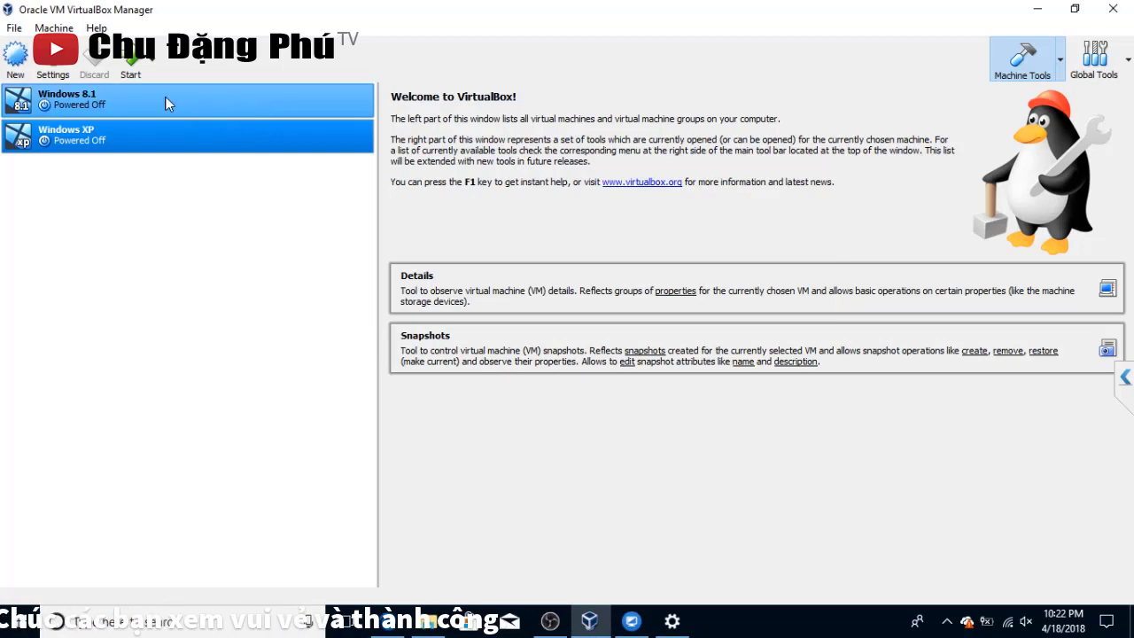
Start the Windows XP virtual machine, clearing away the manager window and the keyboard capture notice
left_click(131, 63)
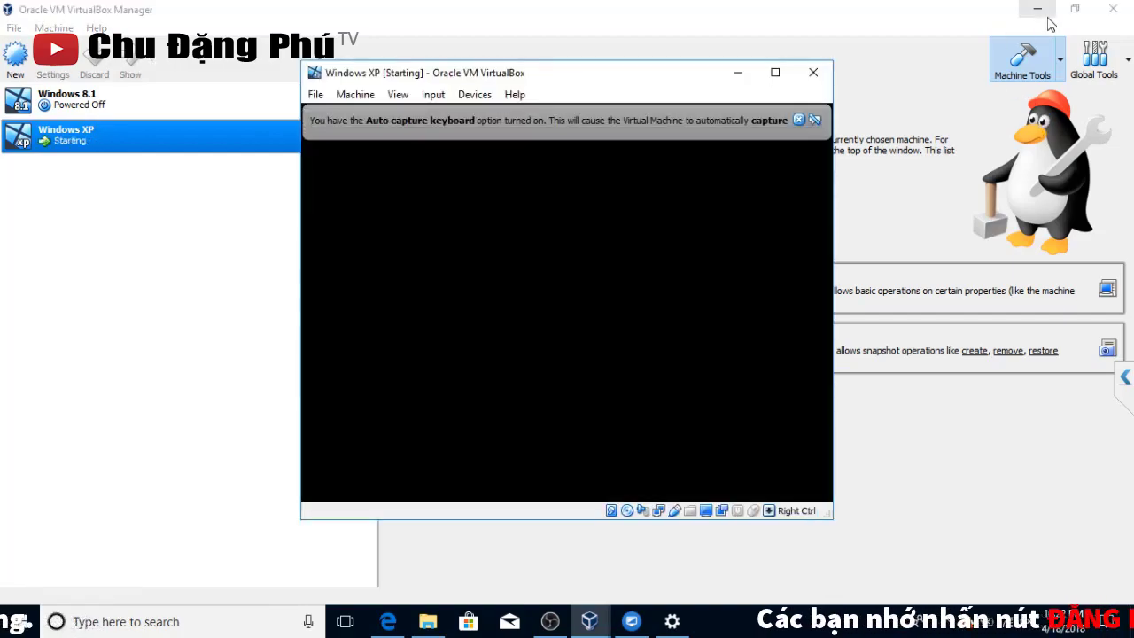
left_click(1036, 8)
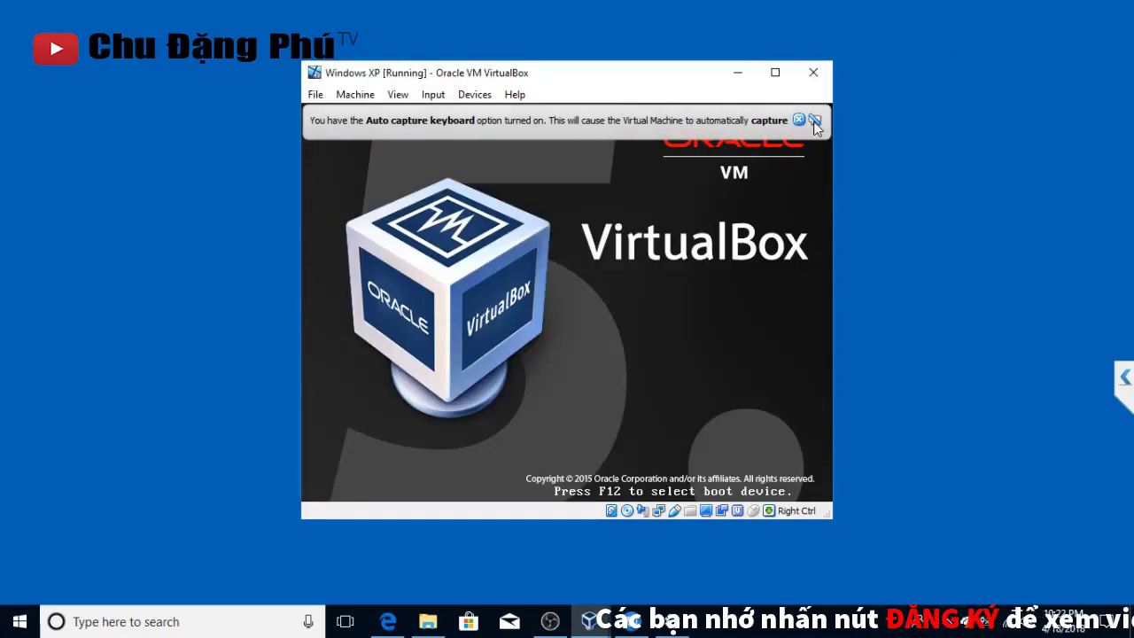
left_click(813, 122)
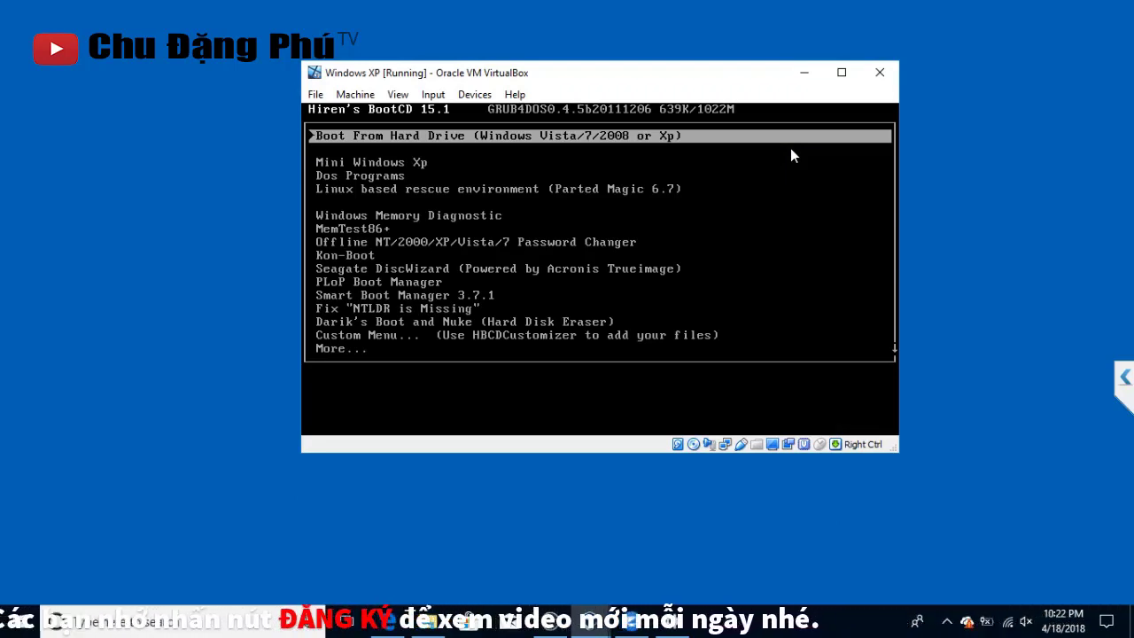
Maximise the virtual machine window and boot Mini Windows Xp from the Hiren's BootCD menu
key("Down")
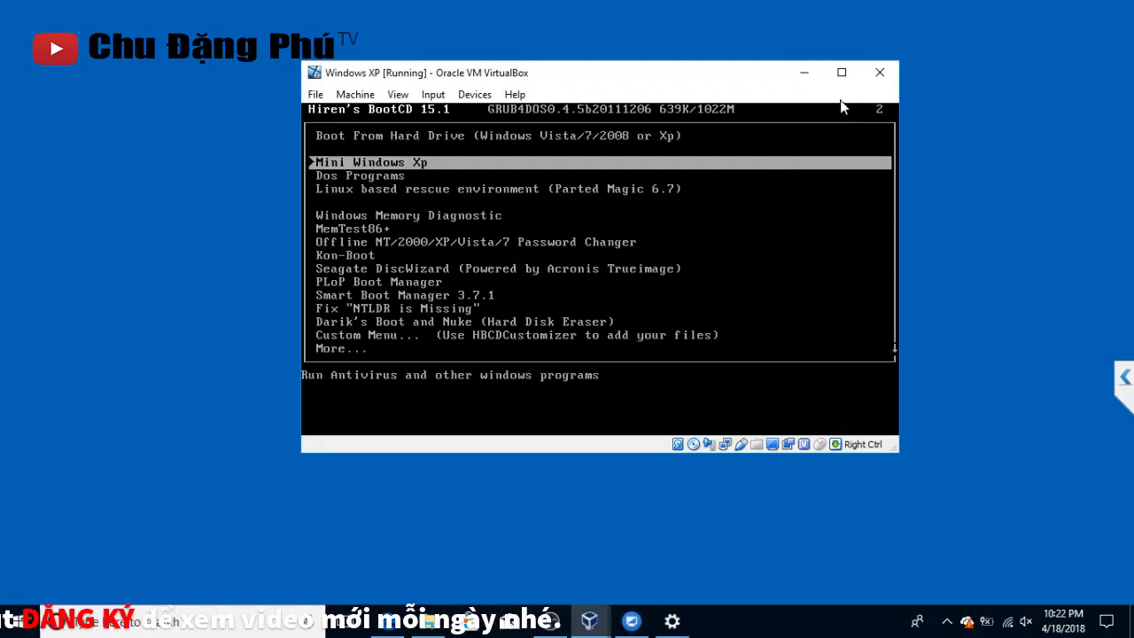
left_click(842, 72)
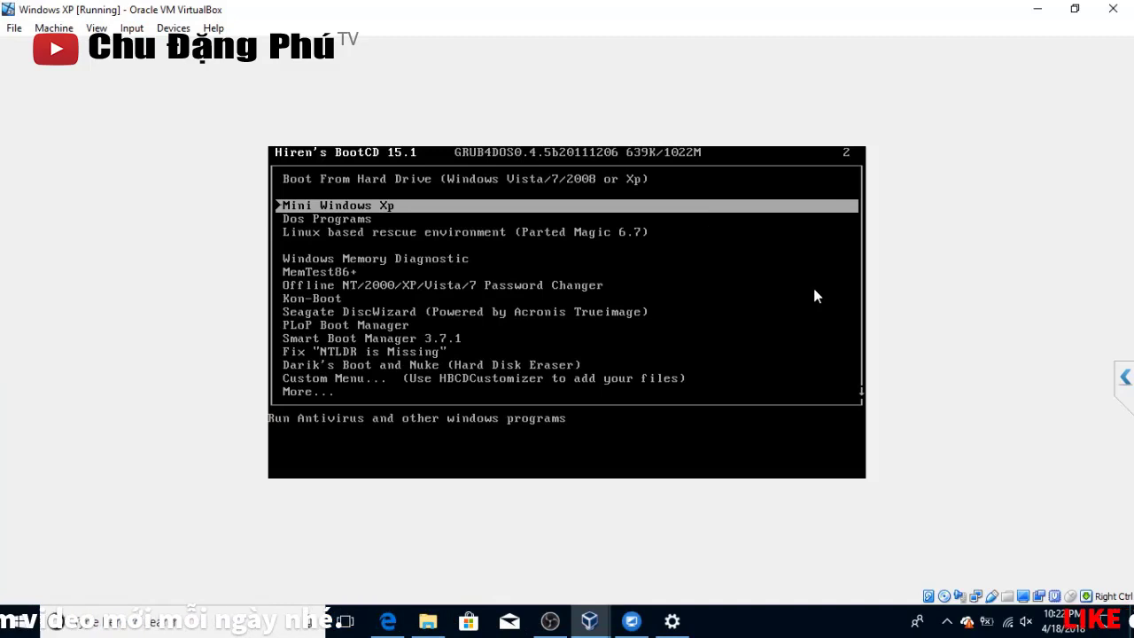
key("Return")
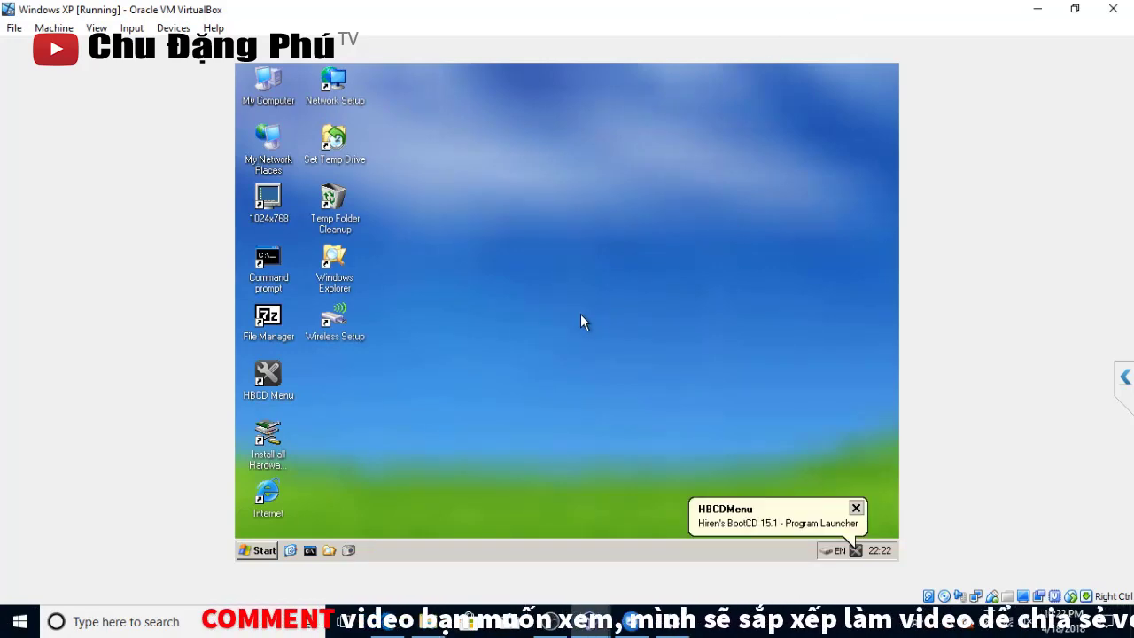
Launch Ghost from the backup tools of the HBCD program launcher and dismiss its About screen
left_click(856, 551)
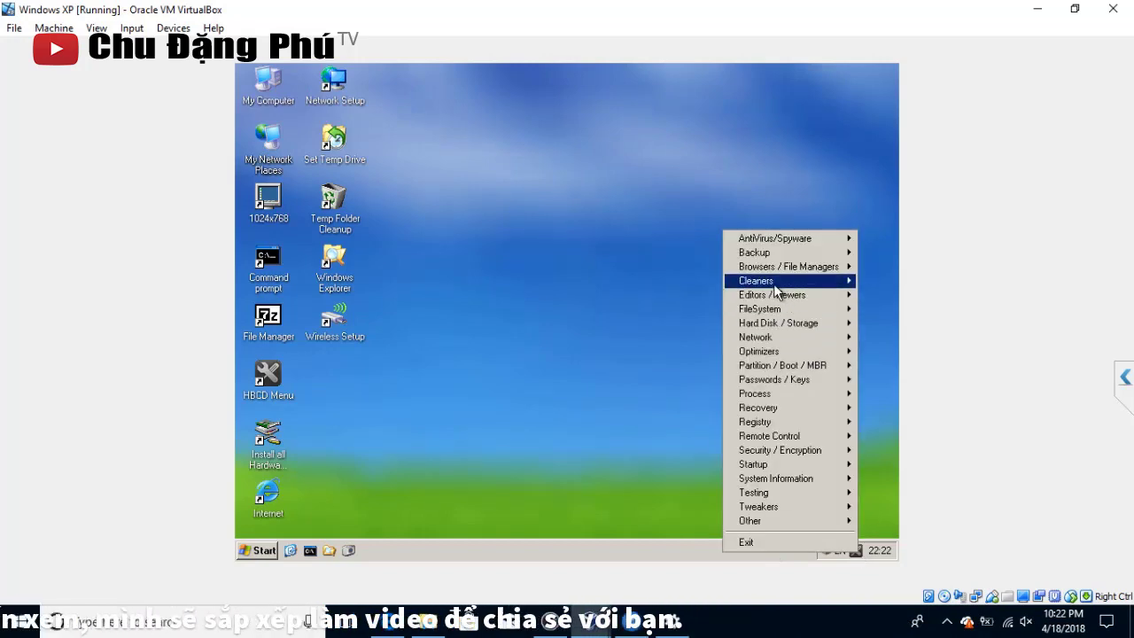
mouse_move(762, 257)
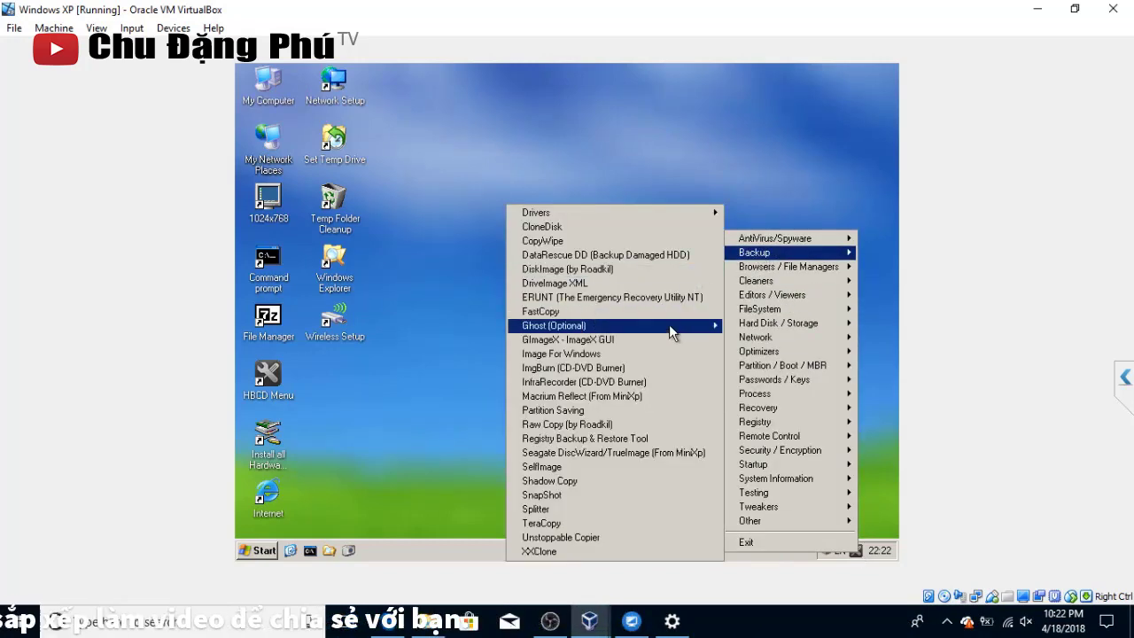
mouse_move(669, 324)
left_click(740, 324)
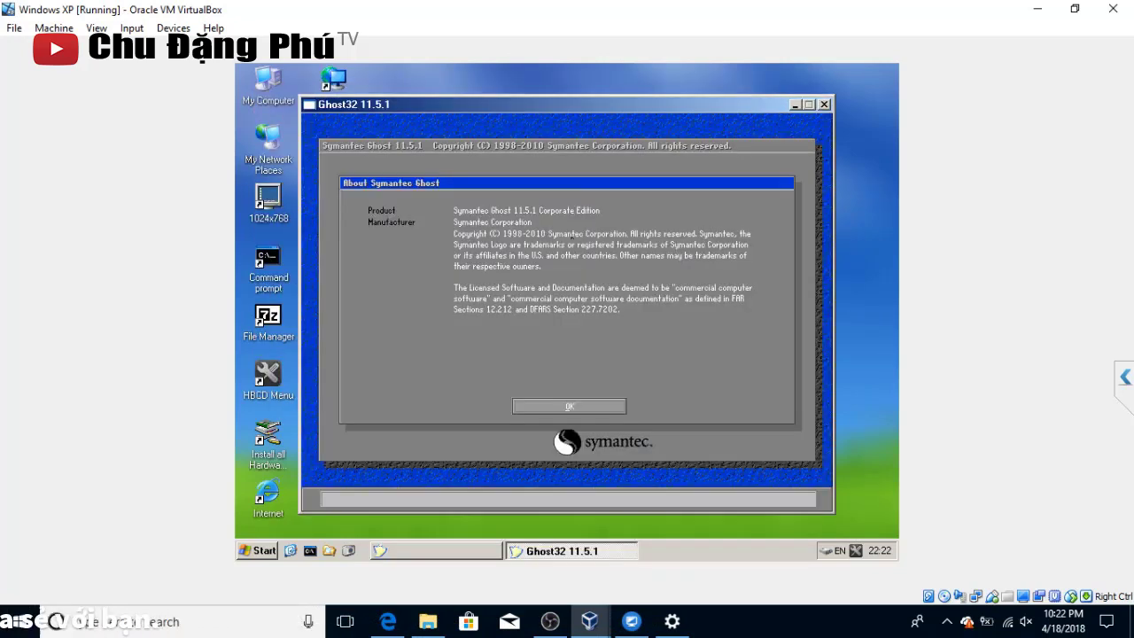
left_click(580, 407)
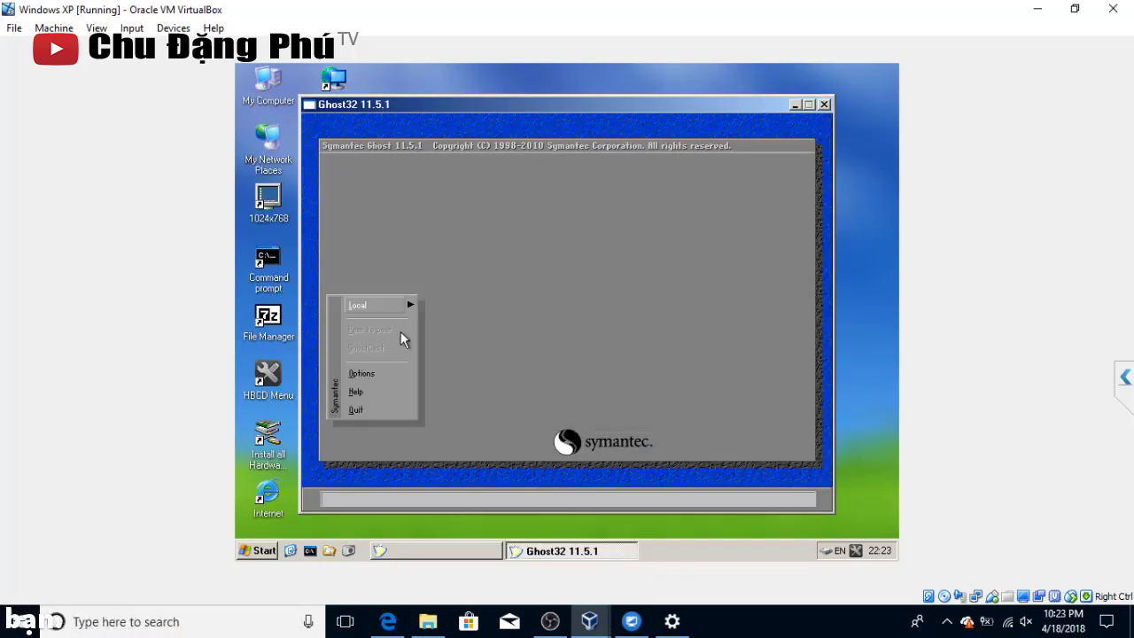
Begin a local partition restore from an image in Ghost and list the drives to look in
left_click(383, 308)
left_click(451, 331)
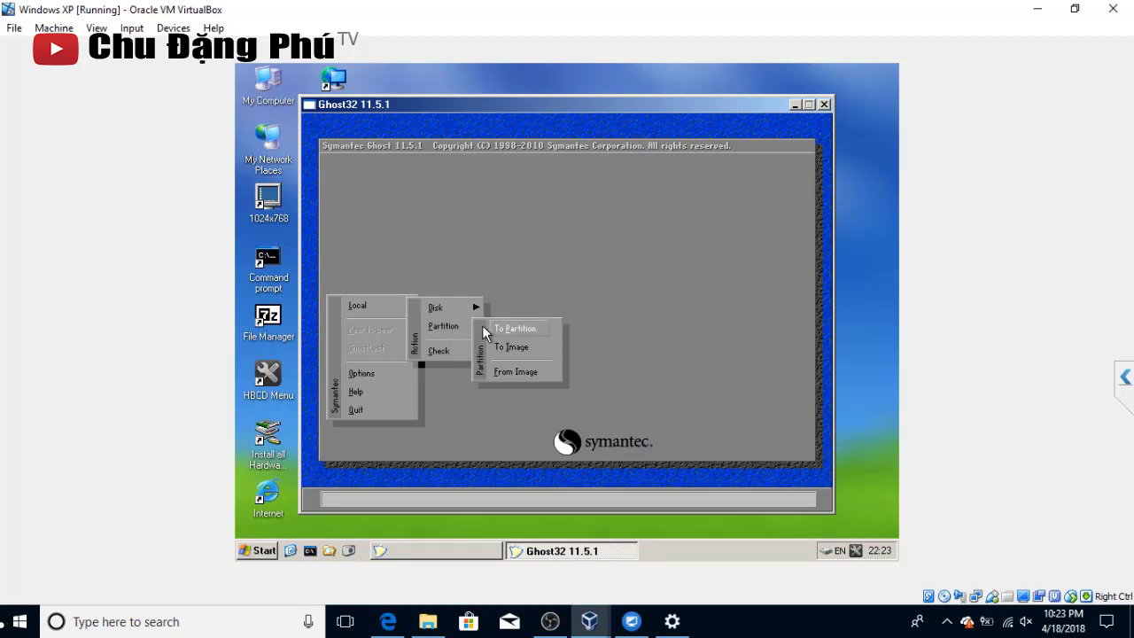
left_click(507, 374)
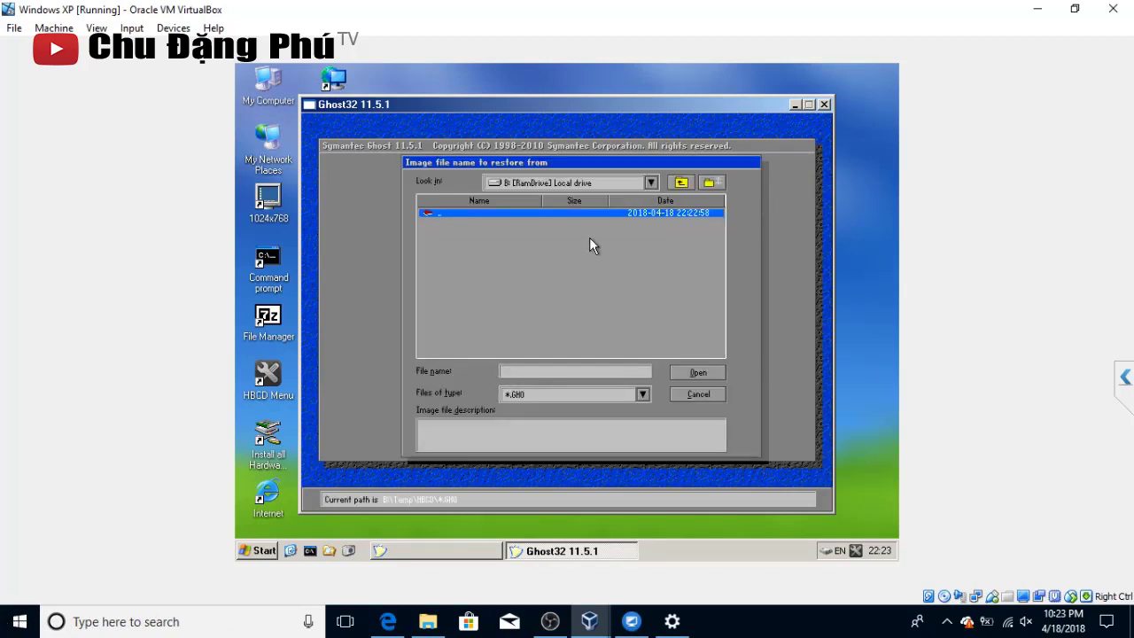
left_click(652, 183)
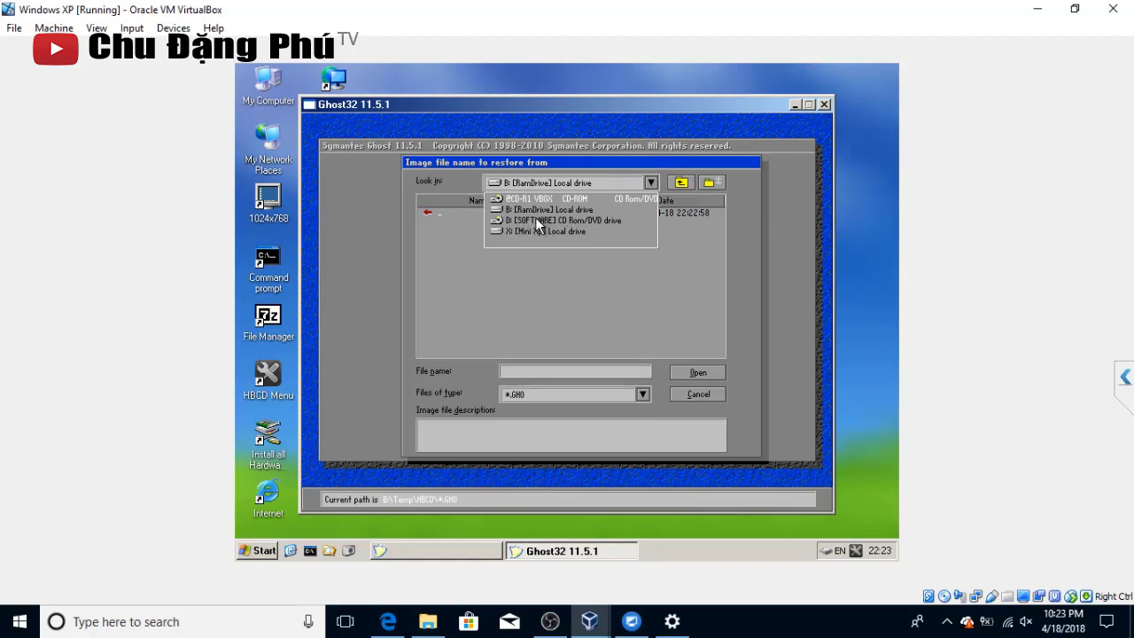
Examine the contents of the D: SOFTWARE disc in My Computer and close the window
double_click(270, 84)
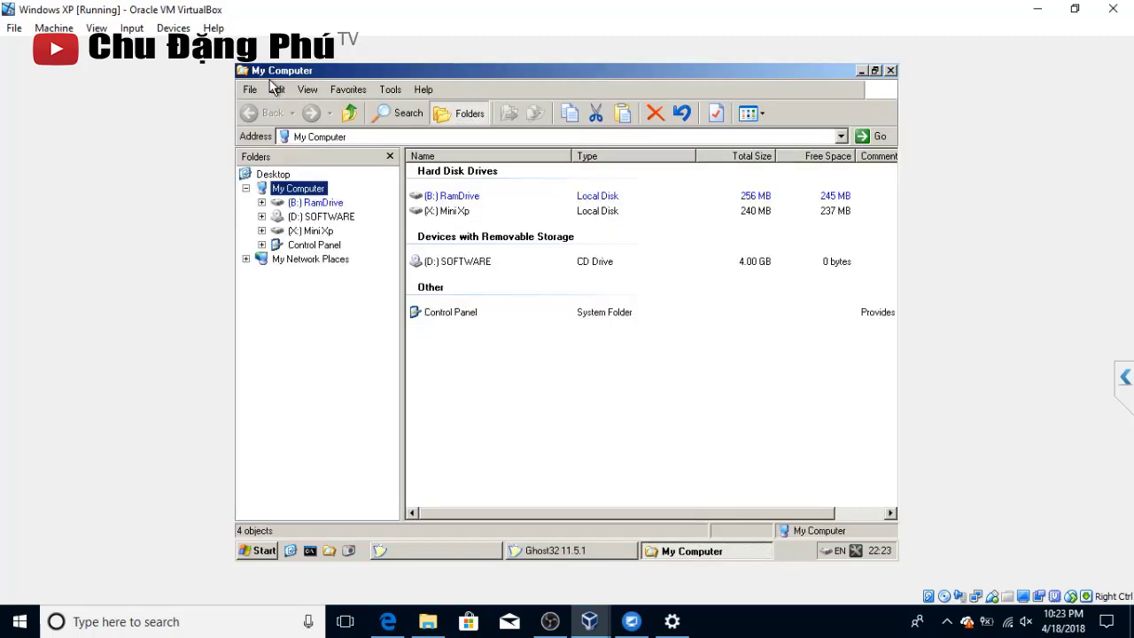
double_click(443, 262)
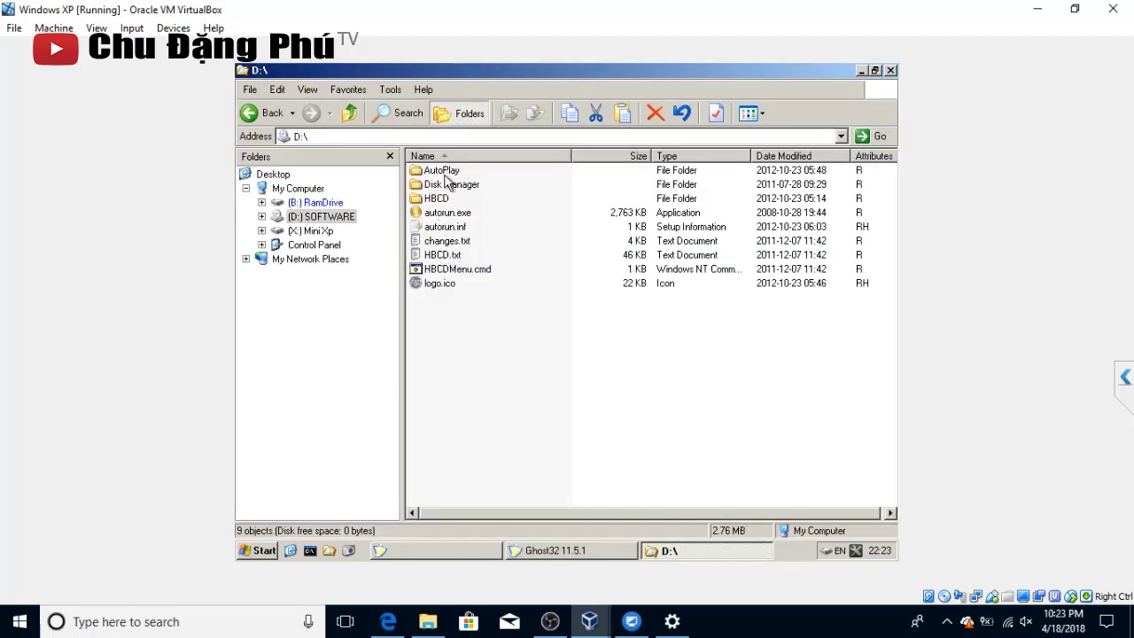
left_click(448, 173)
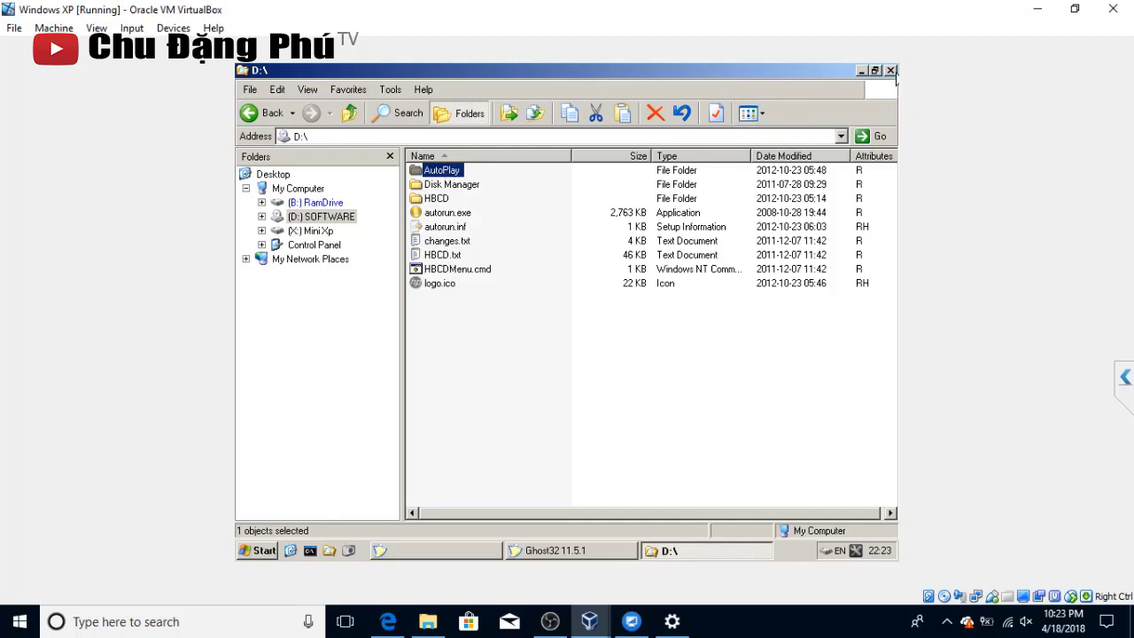
left_click(890, 71)
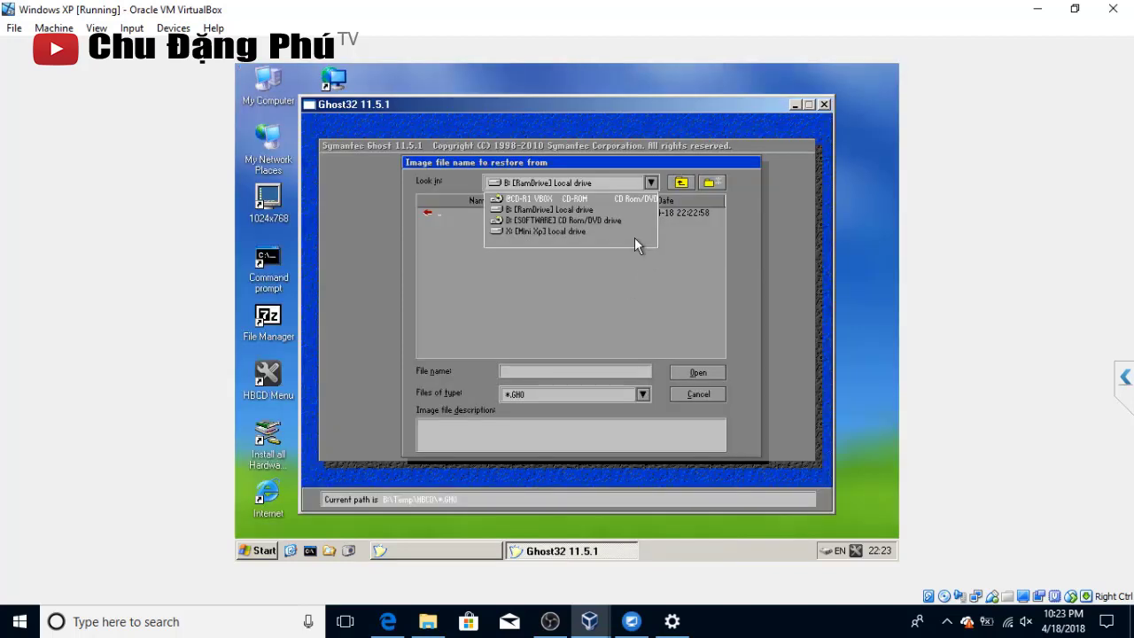
Browse the D: SOFTWARE disc to the AutoPlay\SOFTWARE\Ghost Windows XP folder in the restore image chooser
left_click(548, 220)
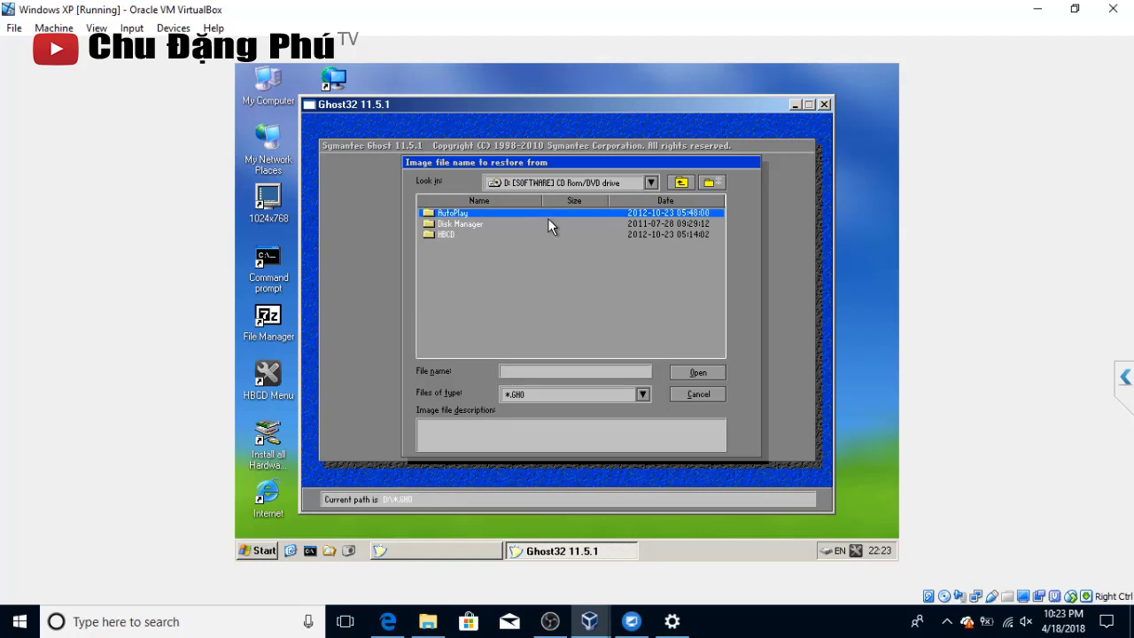
double_click(501, 213)
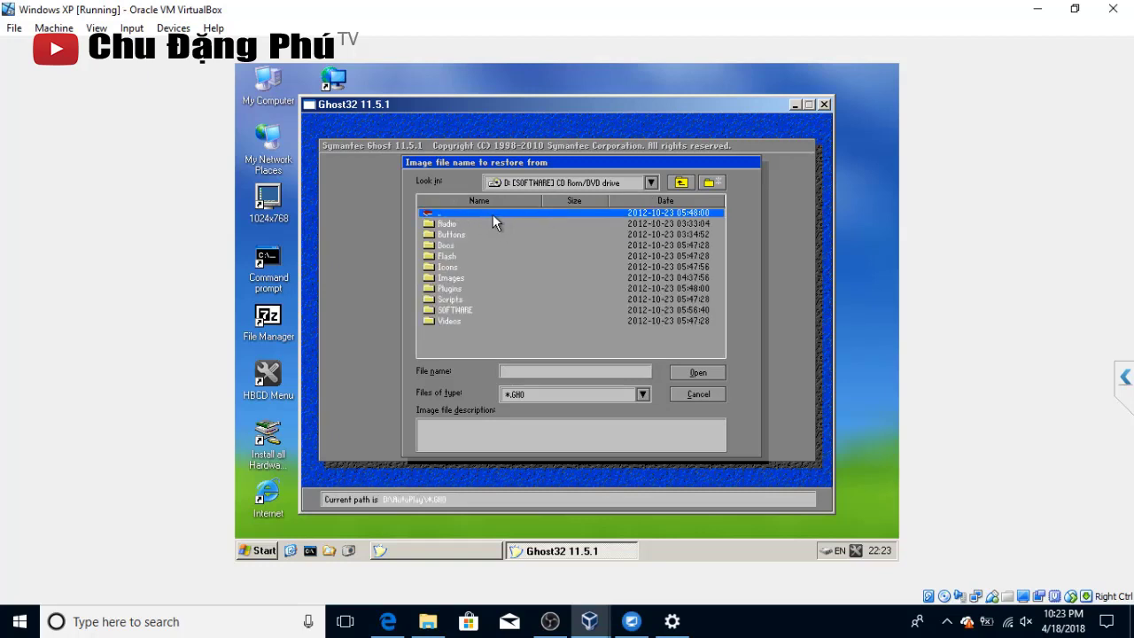
double_click(457, 311)
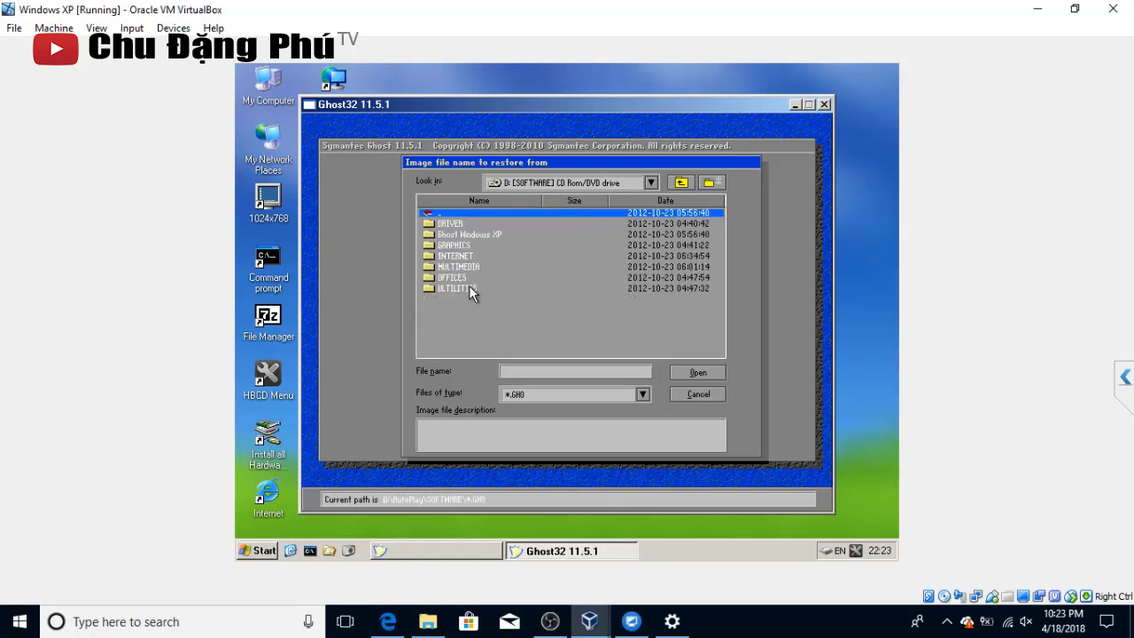
double_click(461, 235)
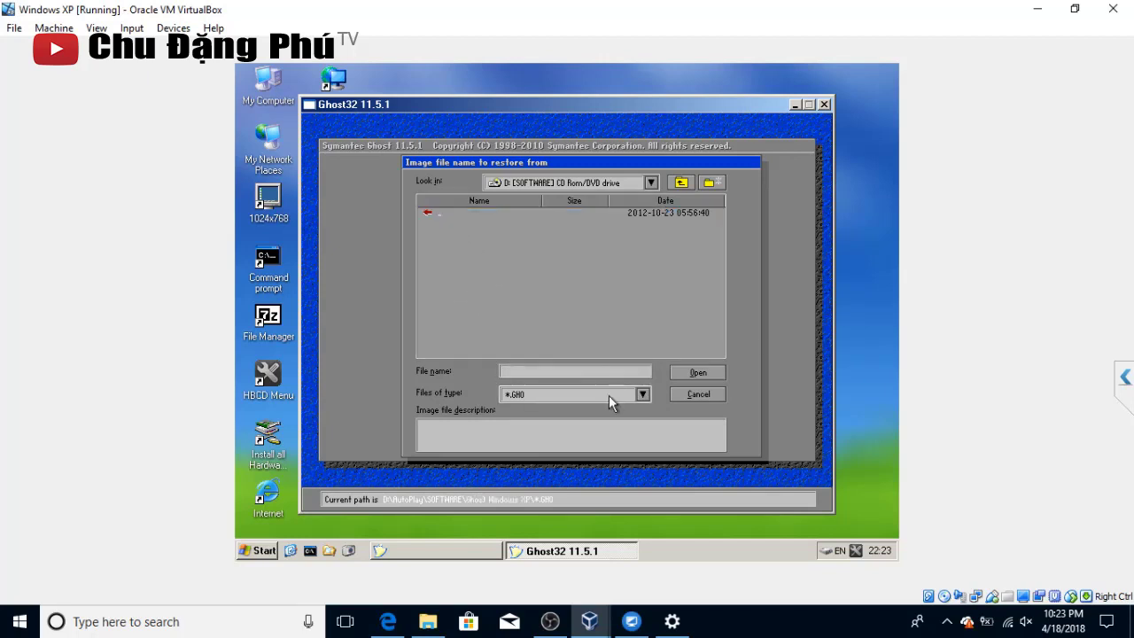
List files of all types (*.*) and open ghost.danhtho as the image to restore
left_click(643, 395)
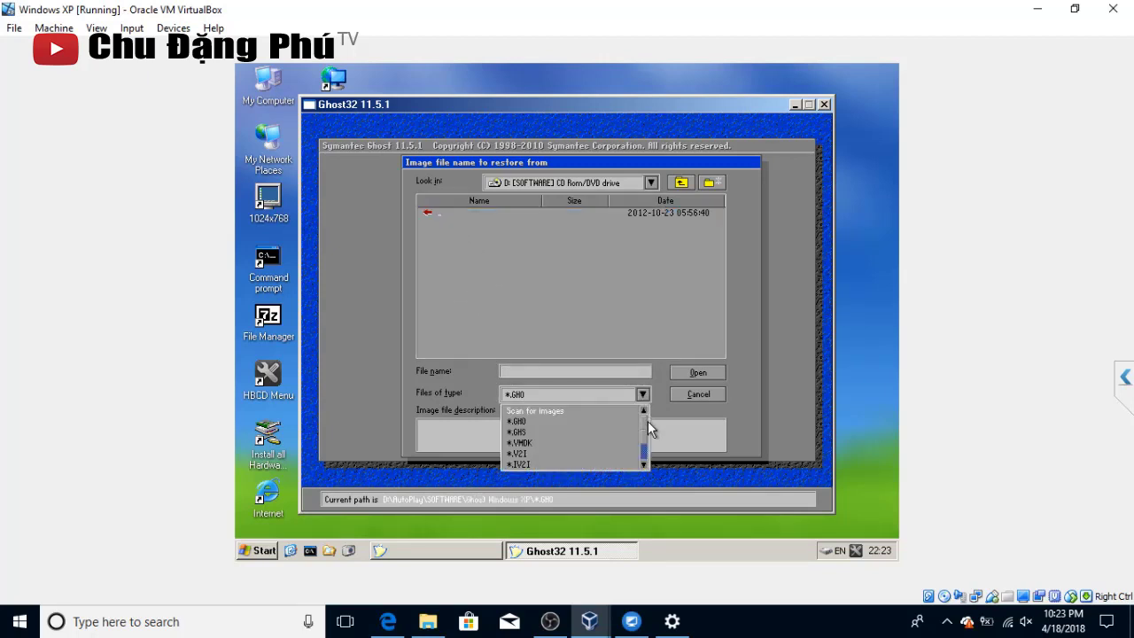
left_click(642, 451)
left_click(555, 465)
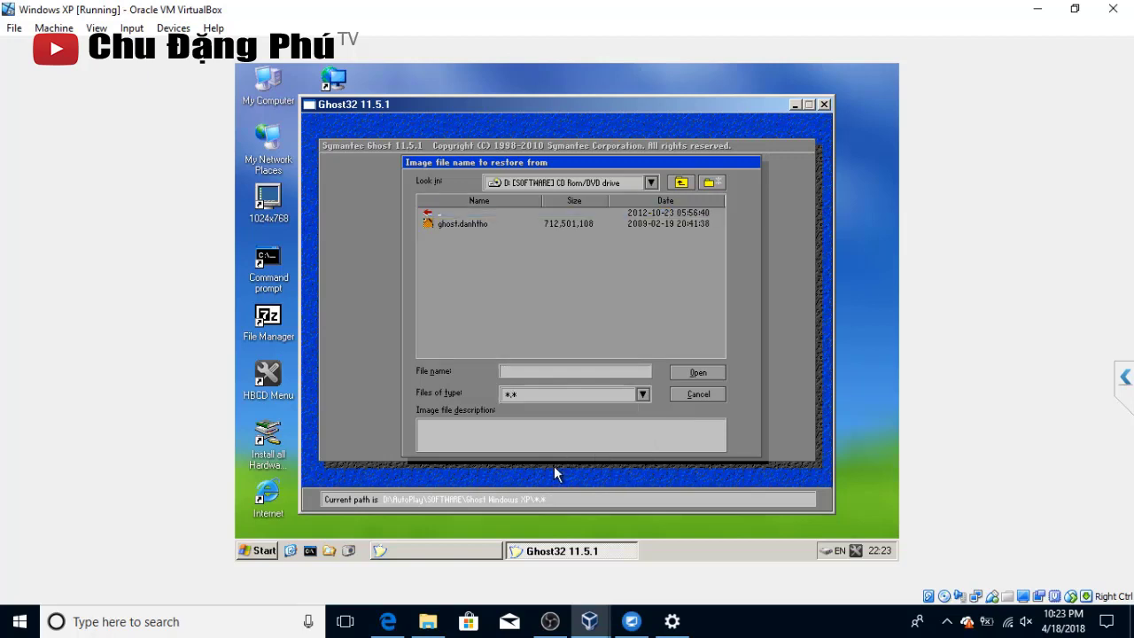
double_click(477, 224)
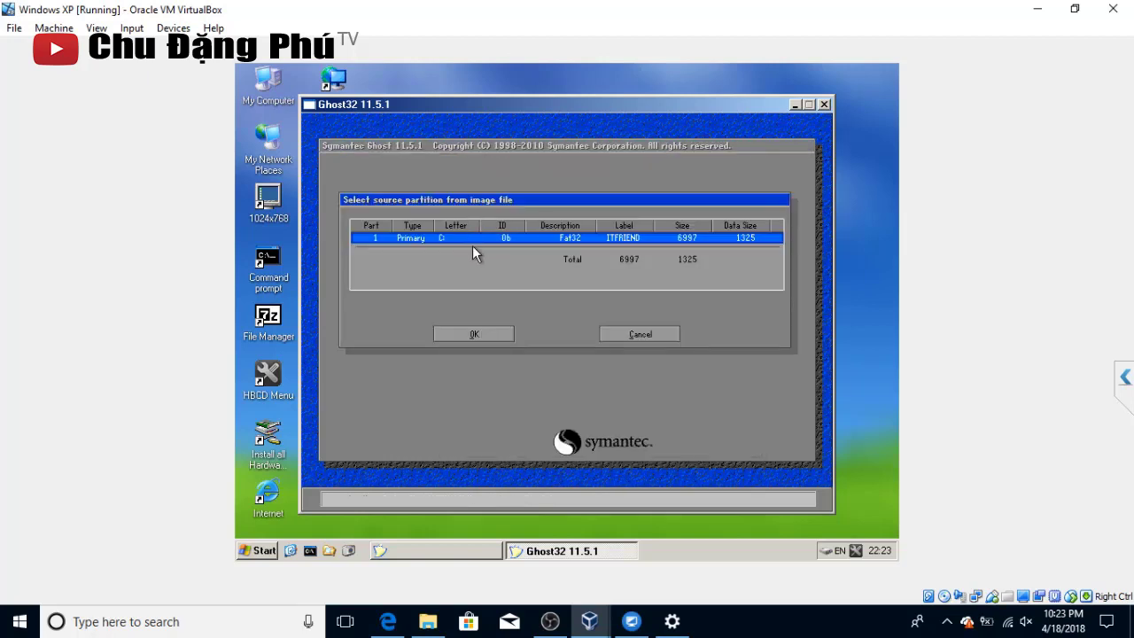
Restore the image's primary partition to the new partition on the 10240 MB VBOX HARDDISK and confirm proceeding
left_click(483, 331)
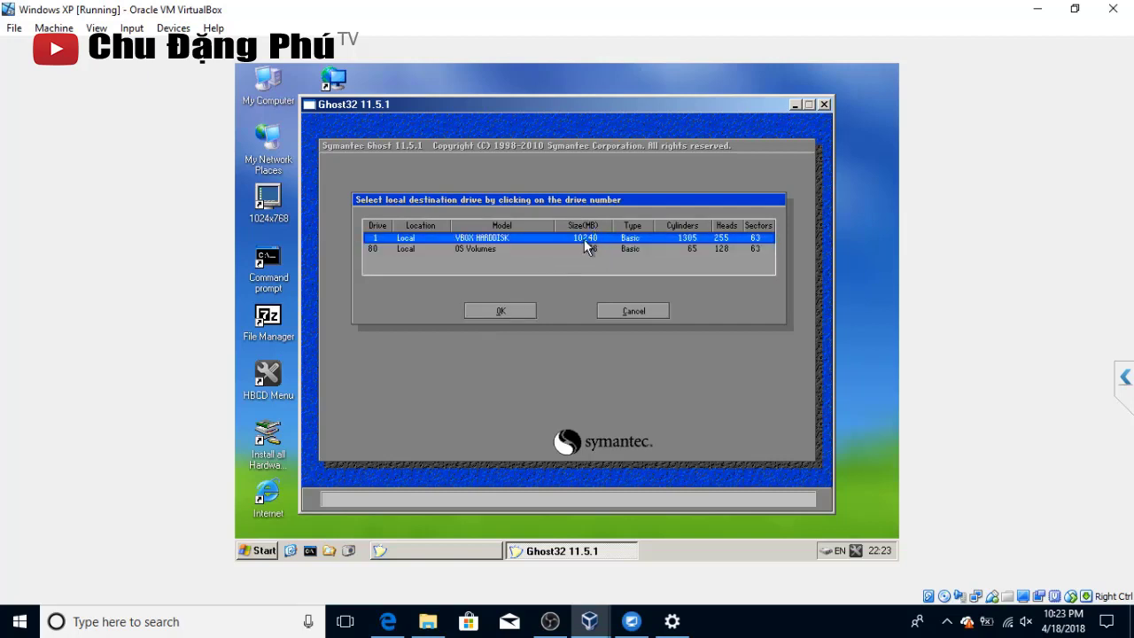
left_click(510, 313)
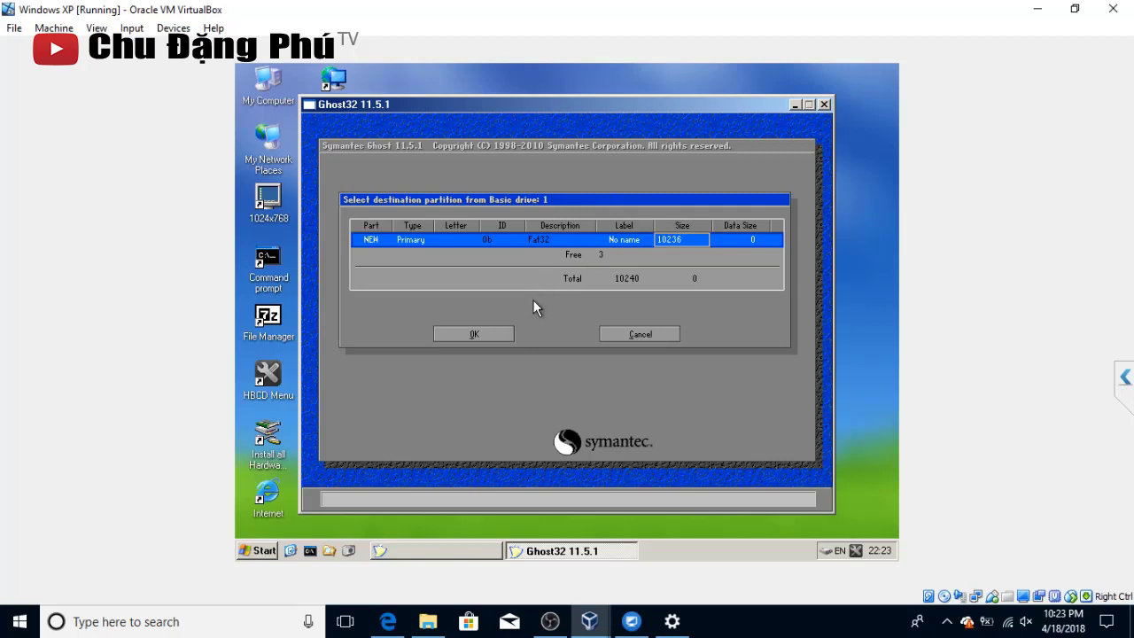
left_click(501, 335)
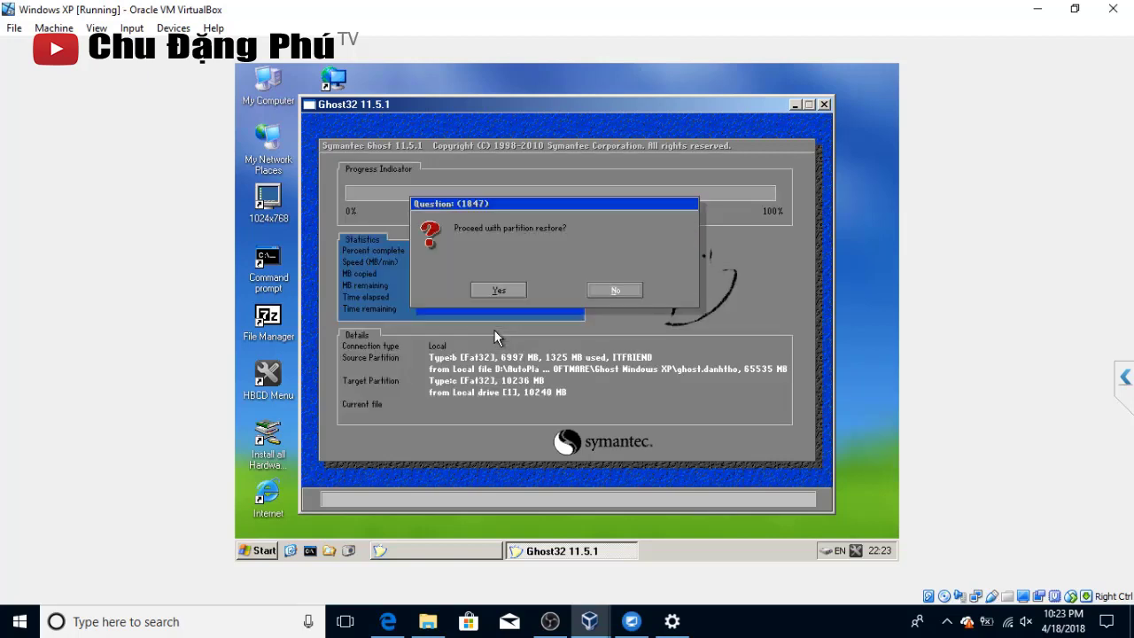
left_click(500, 293)
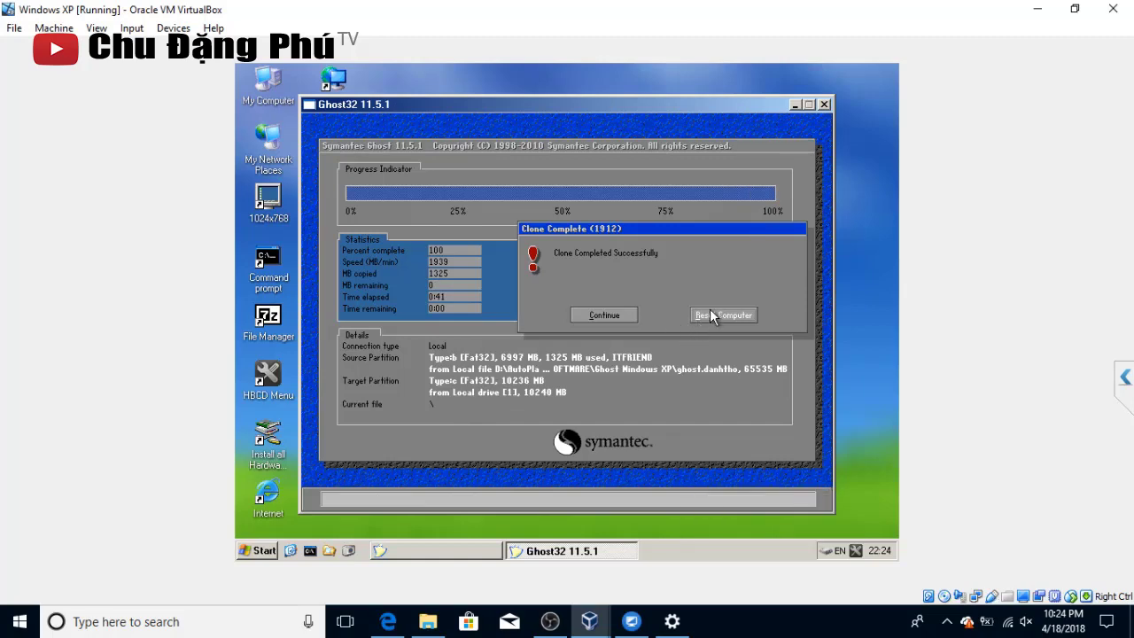
Reset the virtual machine after the clone and boot from the hard drive in the Hiren's BootCD menu
left_click(711, 309)
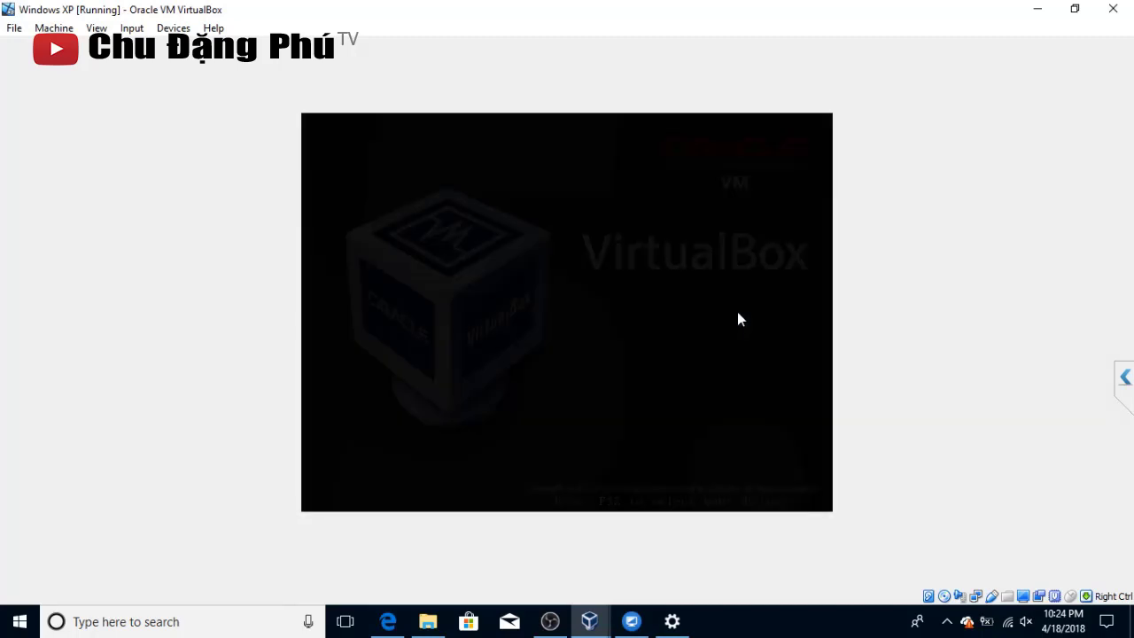
key("Return")
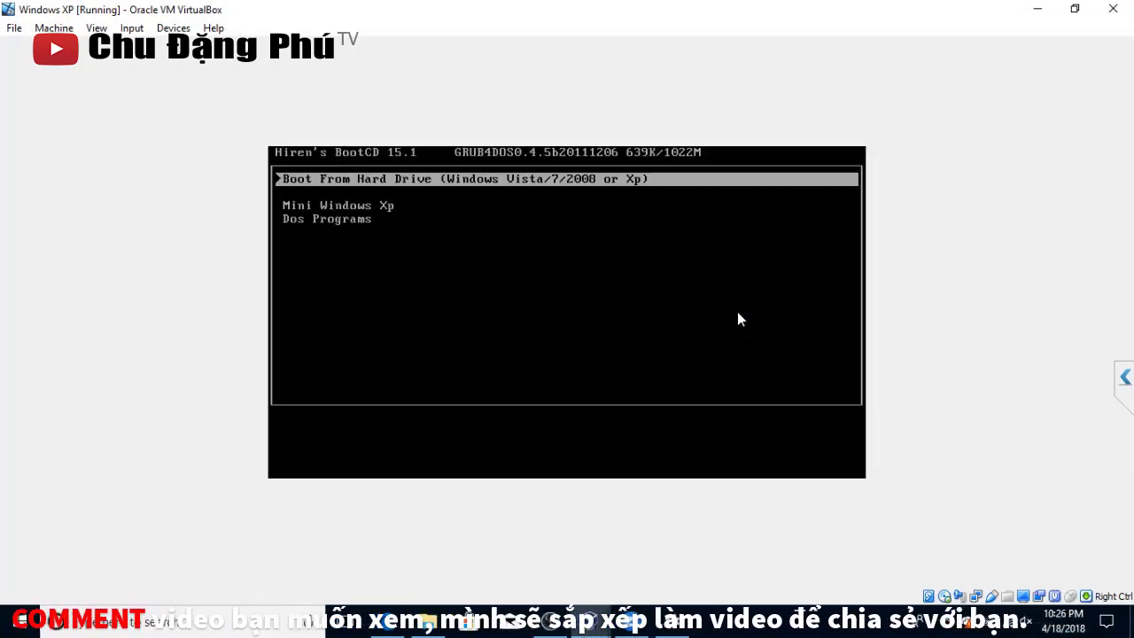
key("Return")
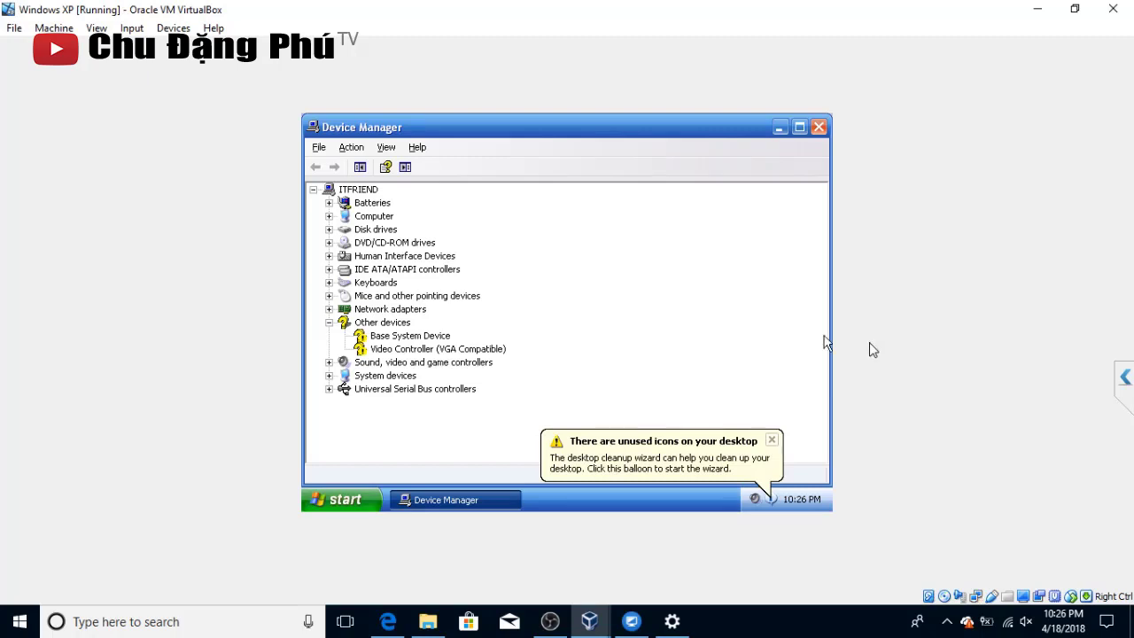
Clear the restored Windows XP desktop by dismissing the unused icons notice, minimising Device Manager and cancelling the Found New Hardware Wizard
left_click(771, 441)
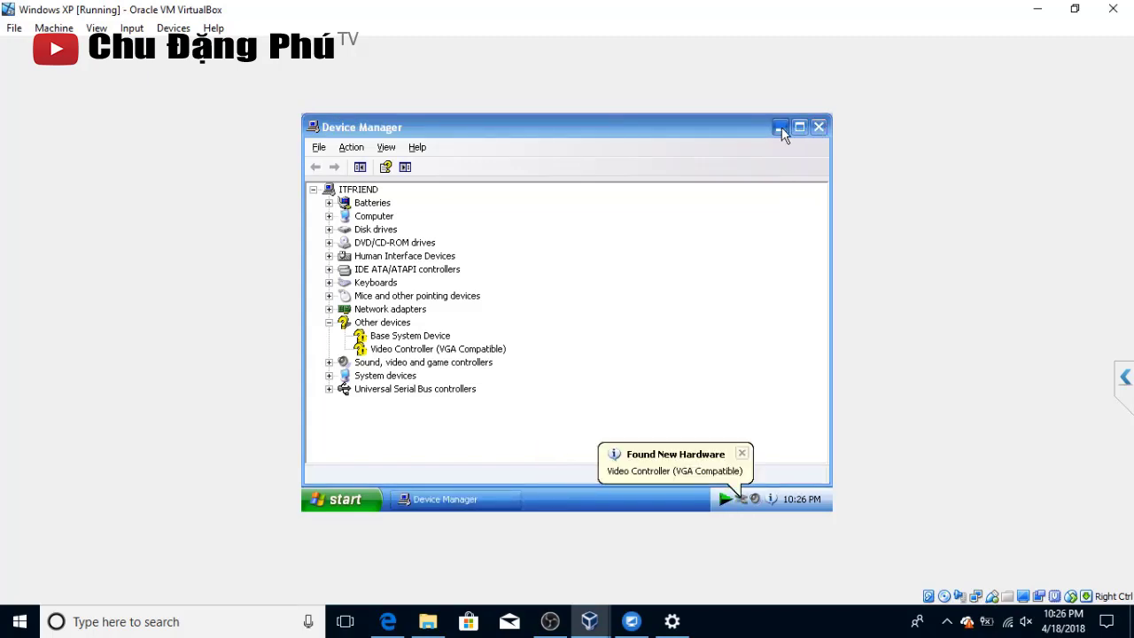
left_click(780, 128)
right_click(690, 239)
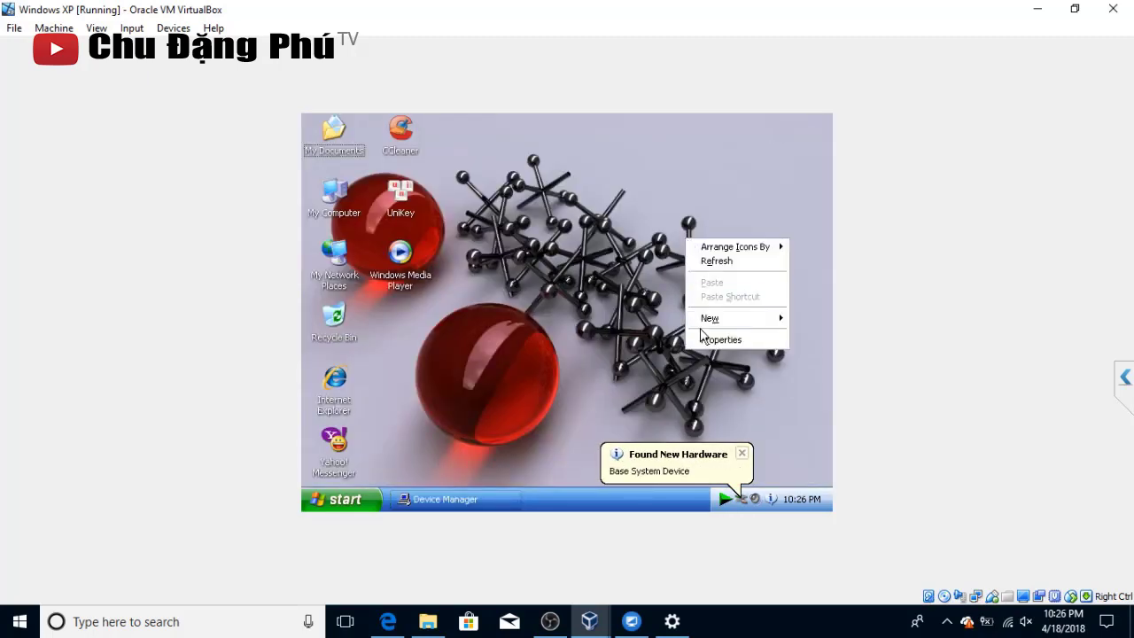
left_click(716, 464)
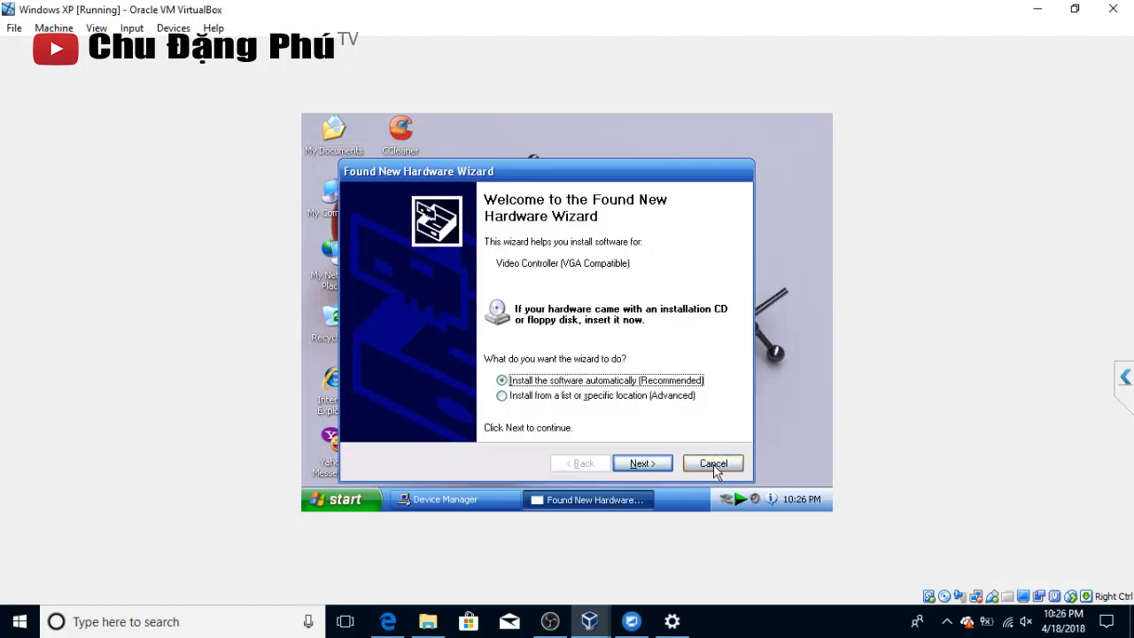
left_click(716, 468)
left_click(715, 467)
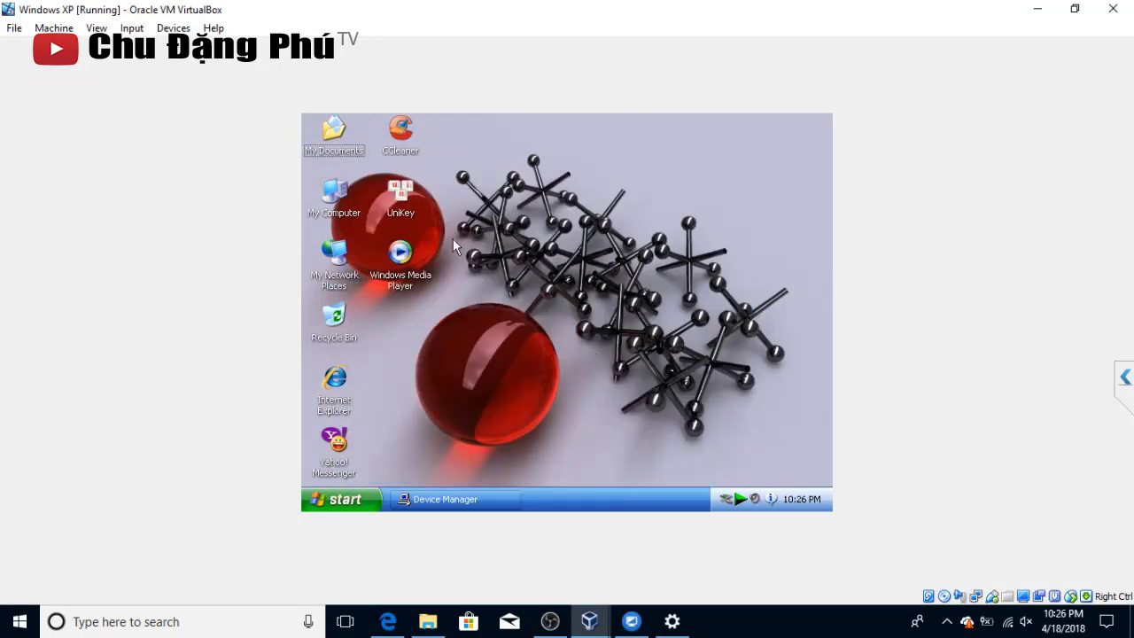
Open the desktop's display properties at the screen resolution settings
right_click(543, 276)
left_click(561, 375)
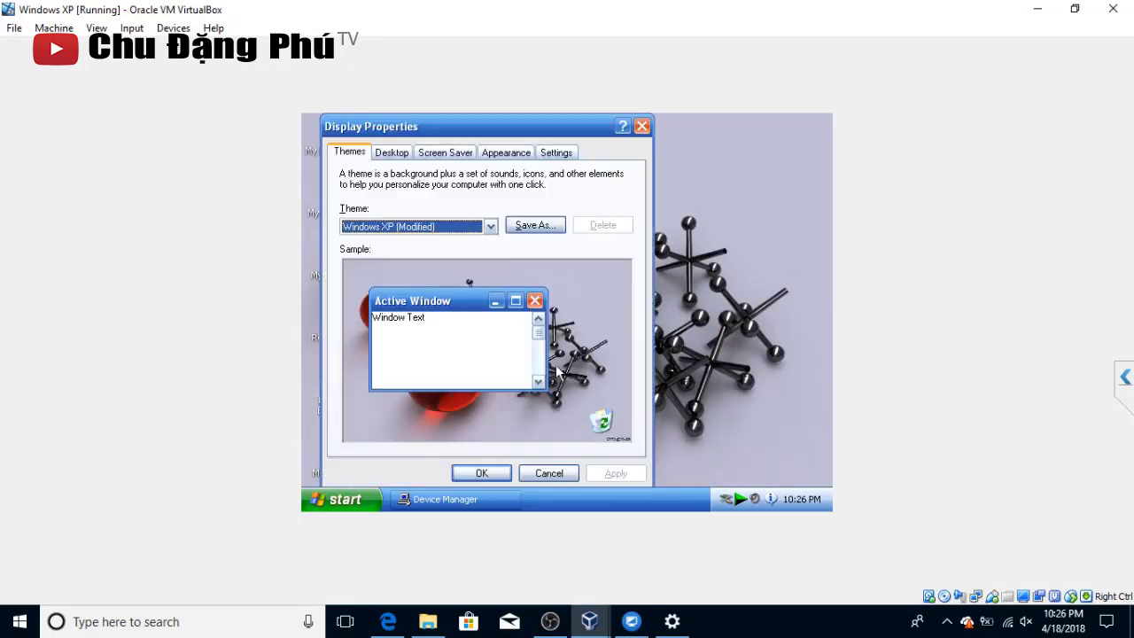
left_click(549, 158)
Set the screen resolution to 1024 by 768 pixels, apply it and keep the reconfigured desktop
left_click_drag(383, 386, 405, 392)
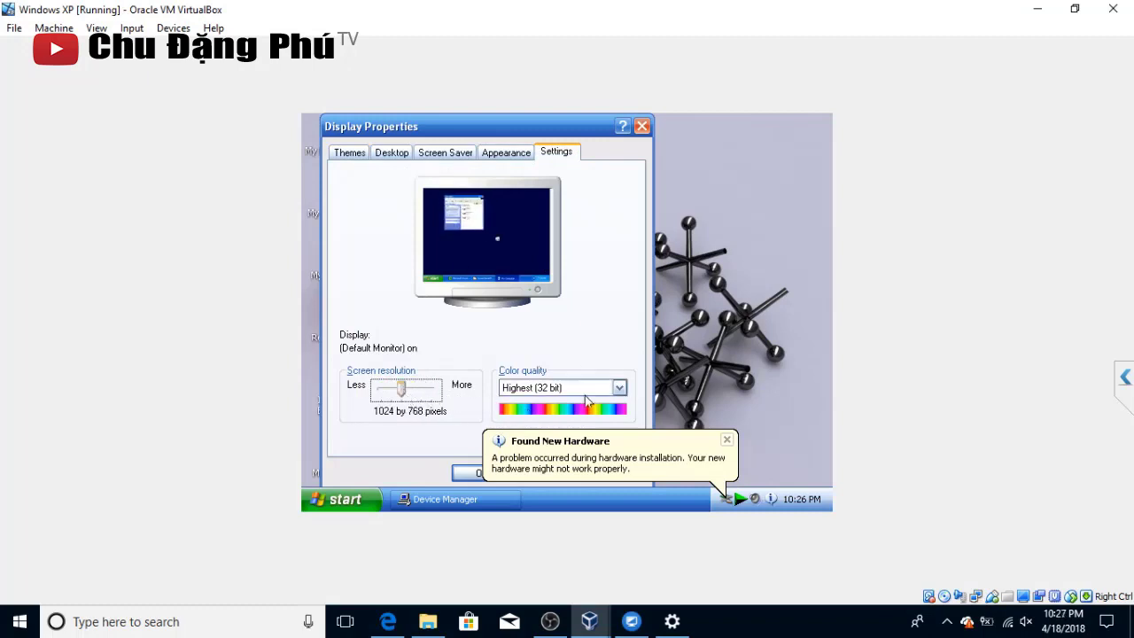
left_click(690, 439)
left_click(613, 471)
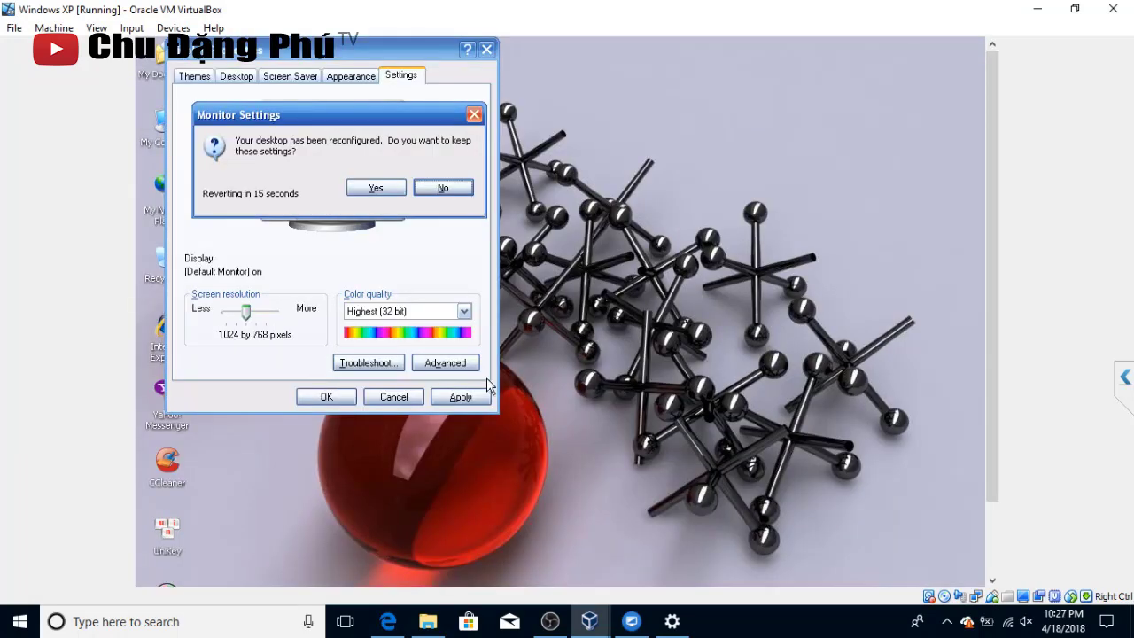
left_click(383, 187)
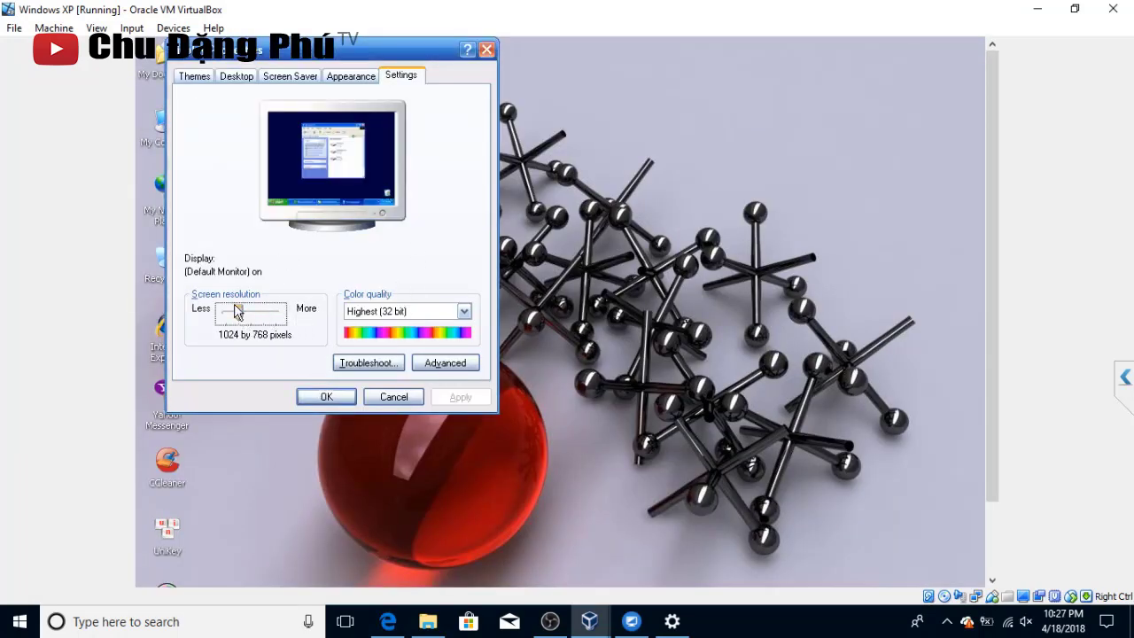
Set the screen resolution to 800 by 600 pixels, keep it, and close Display Properties and the unused icons notice
left_click_drag(236, 317, 224, 317)
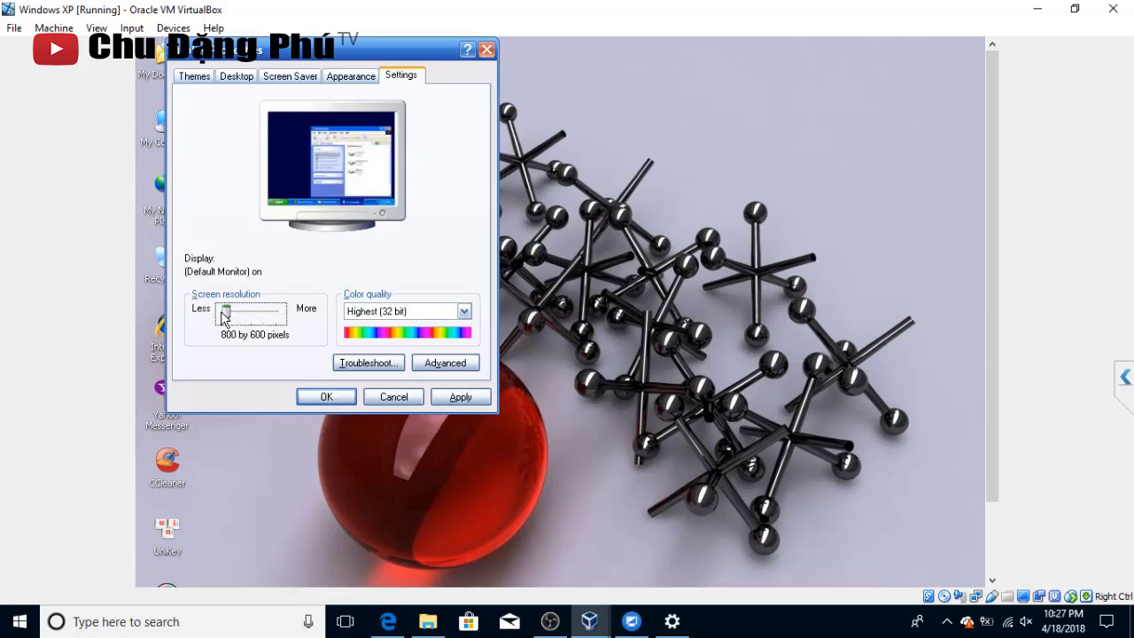
left_click(460, 395)
left_click(463, 215)
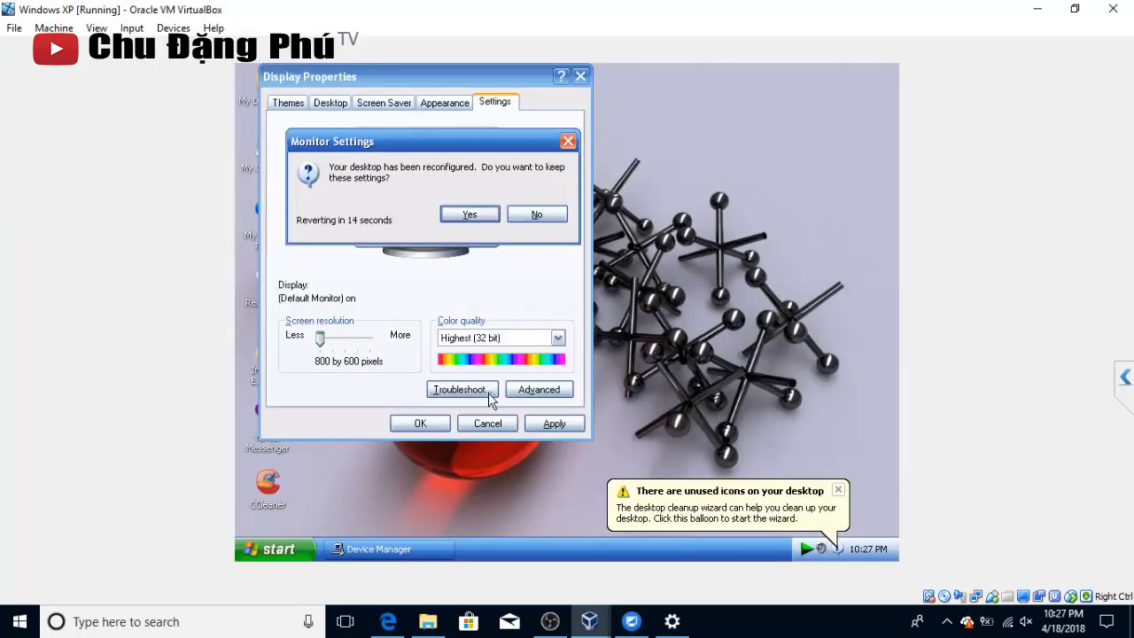
left_click(467, 217)
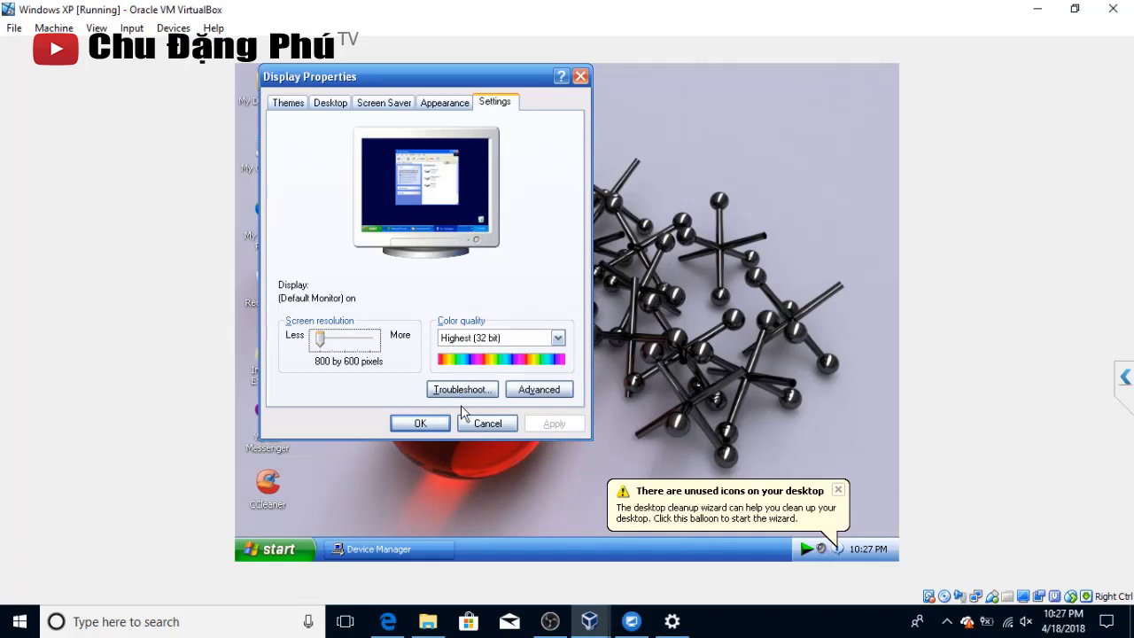
left_click(420, 423)
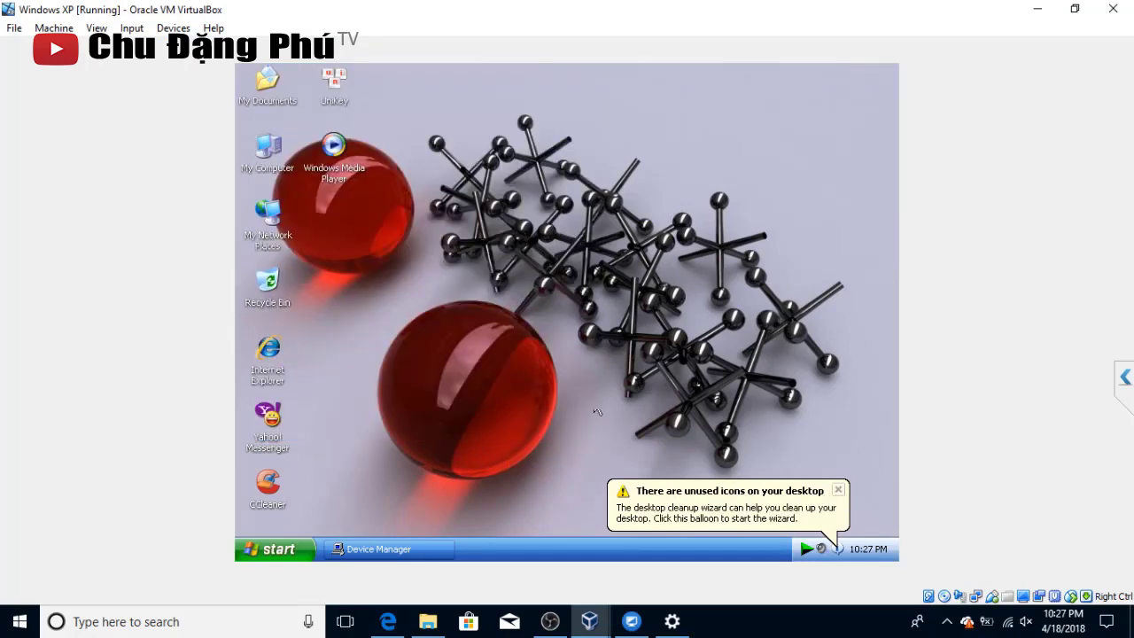
left_click(836, 490)
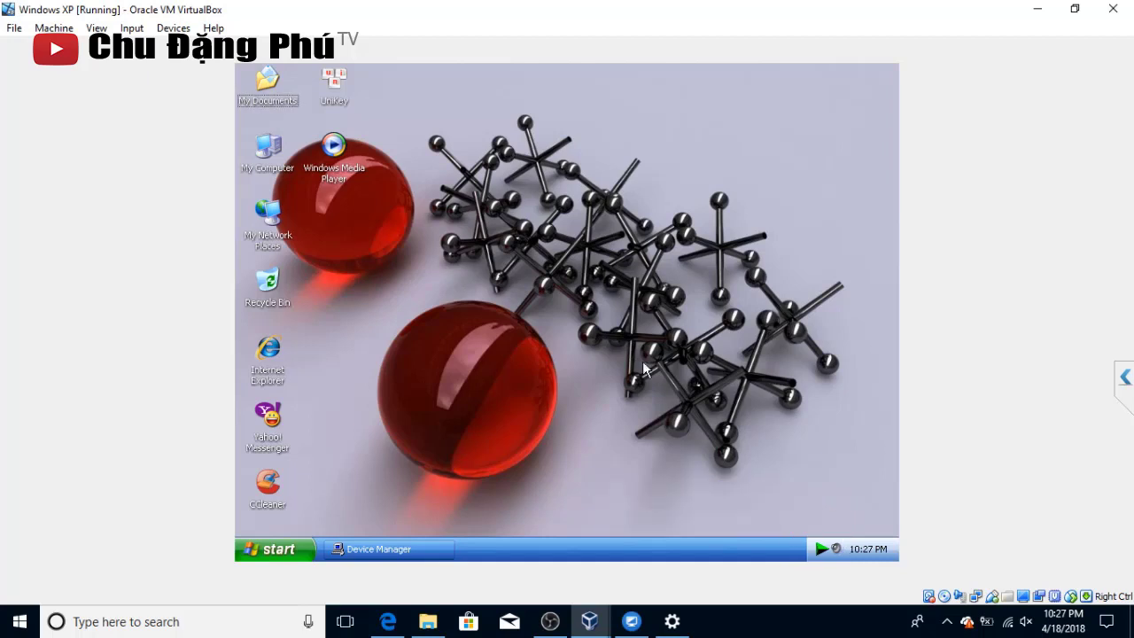